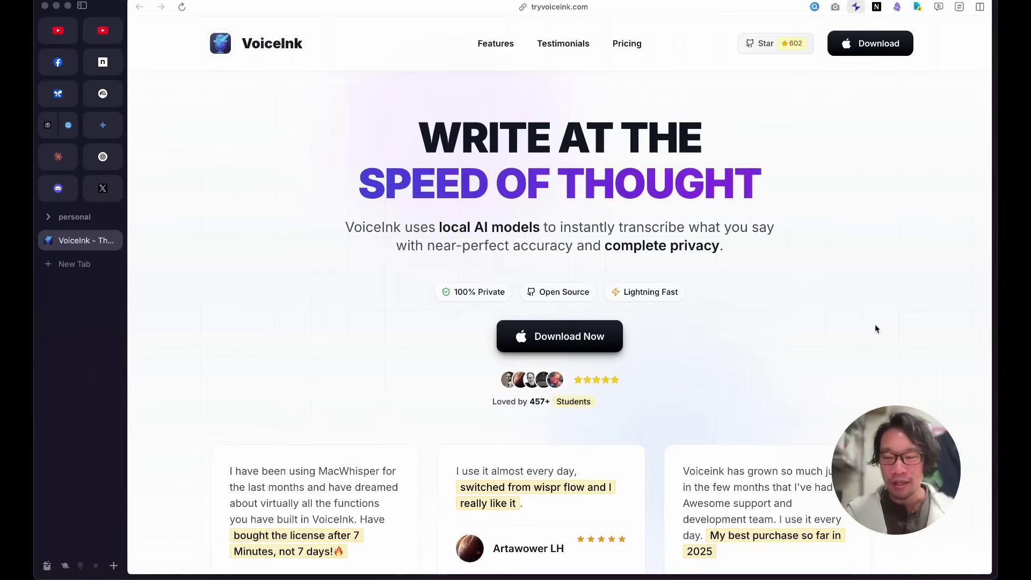
Step: Translate the VoiceInk website into Japanese and examine the trial, personal and extended pricing plans
click(826, 307)
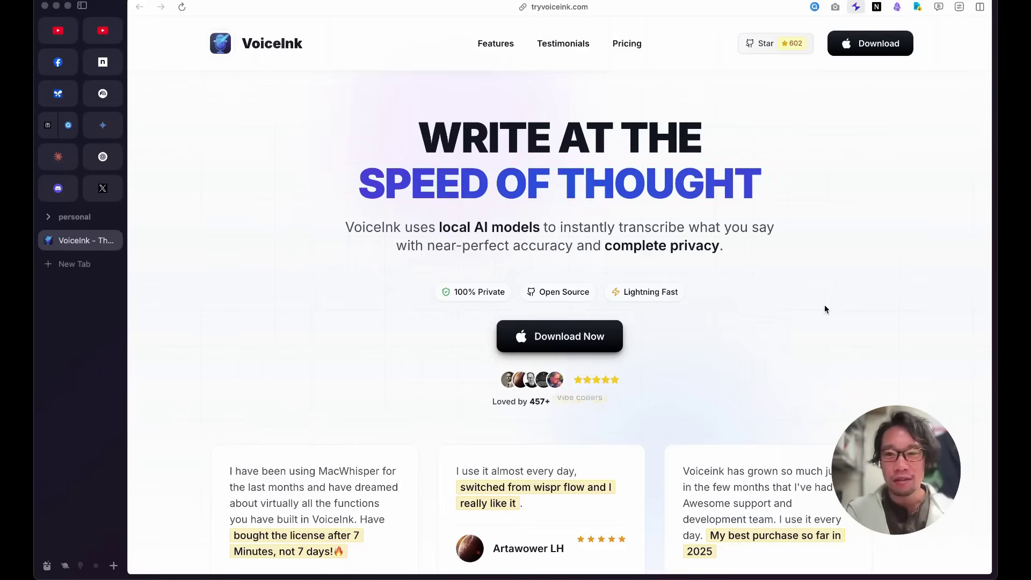
click(939, 7)
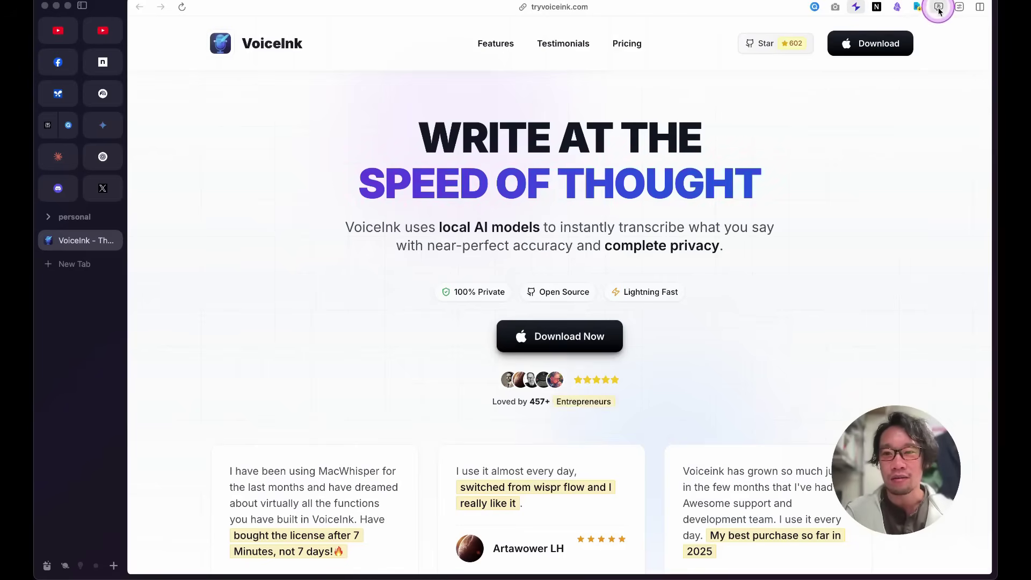
click(947, 67)
scroll(807, 335, down, 20)
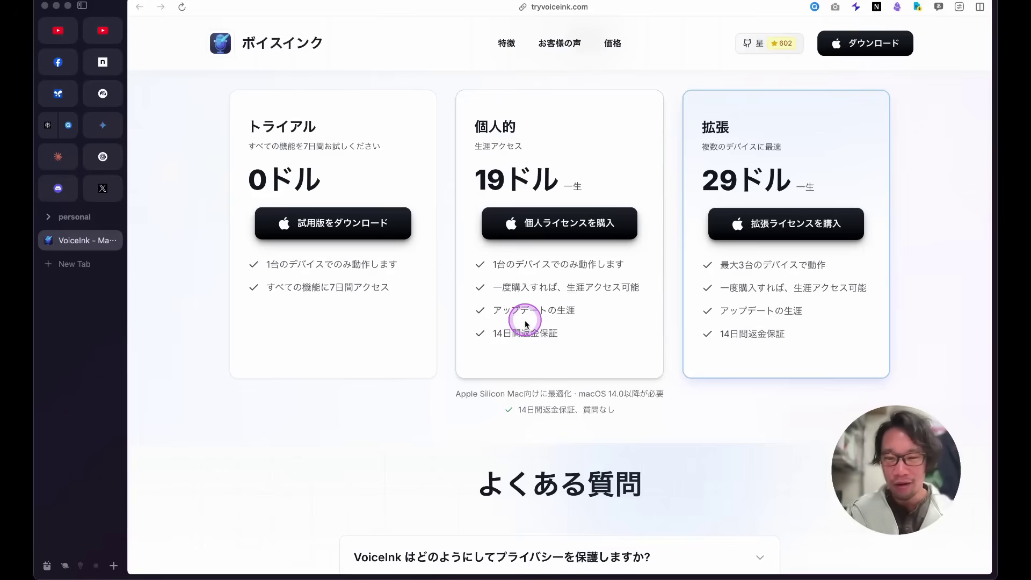
scroll(594, 334, up, 5)
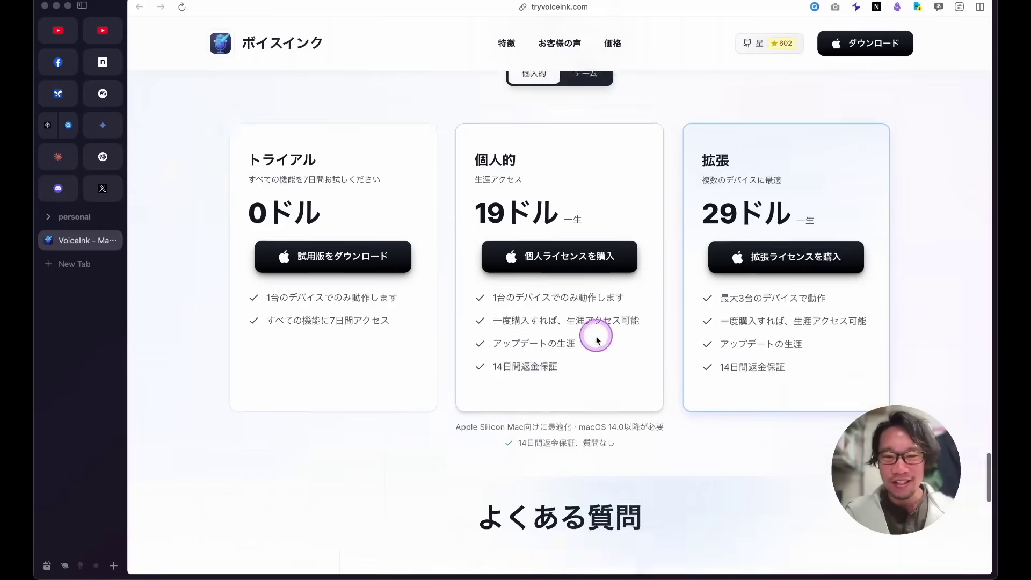
Step: Switch the VoiceInk page back to English and return to its opening section
click(939, 7)
click(945, 65)
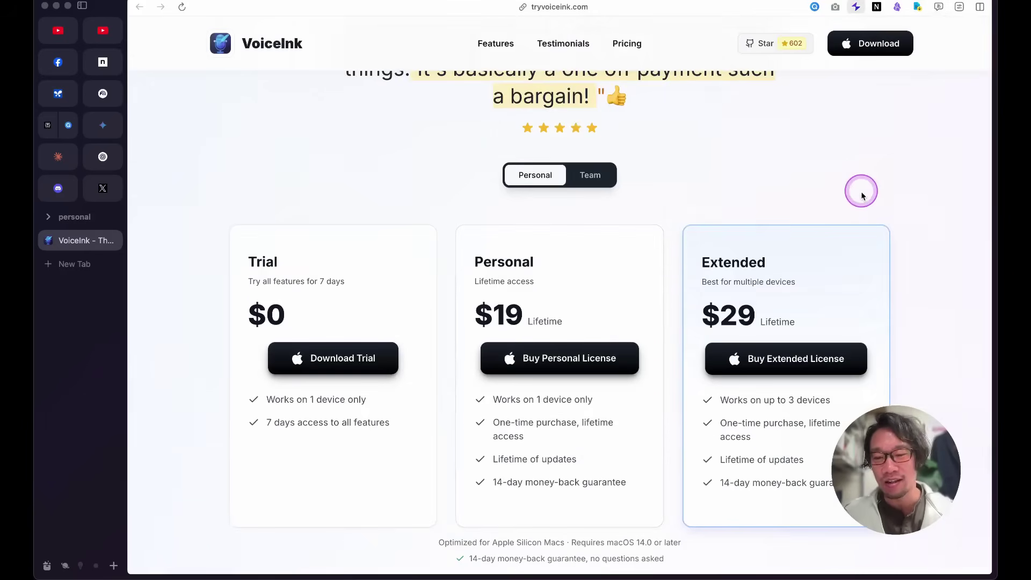
scroll(862, 195, up, 15)
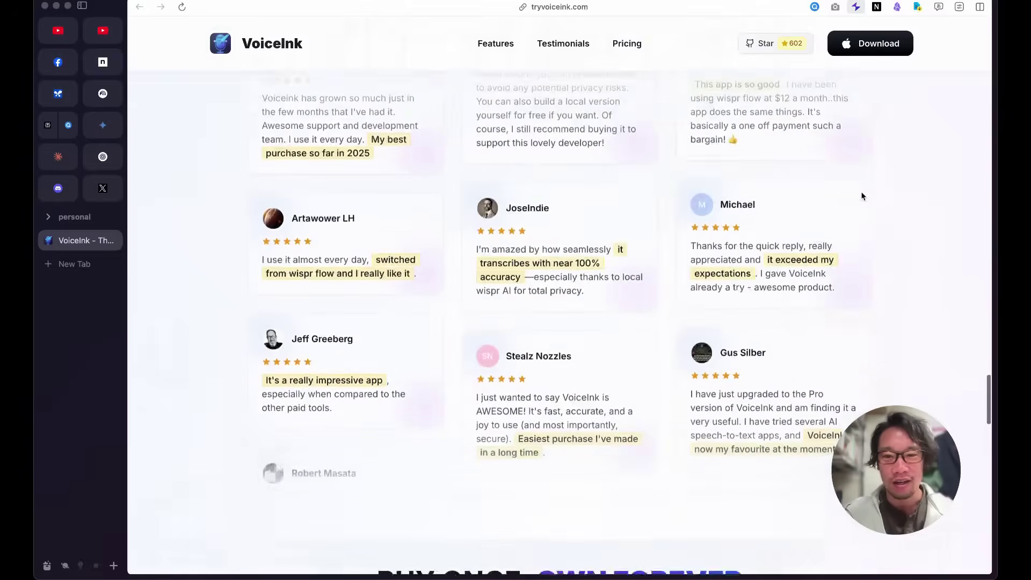
scroll(862, 195, up, 15)
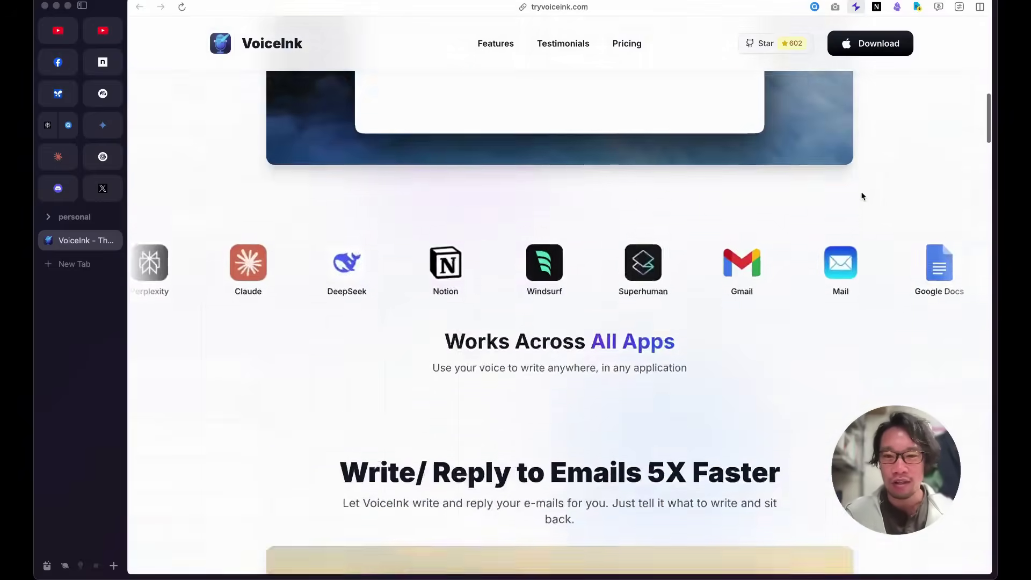
scroll(862, 191, up, 5)
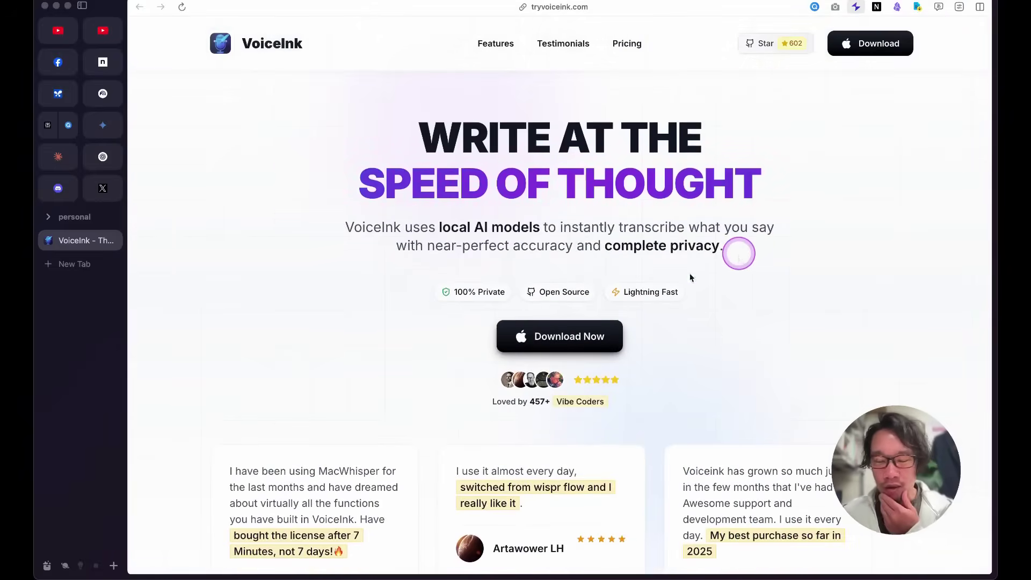
Step: Switch to the memo app with the empty untitled memo and place its window over the web page
mouse_move(399, 575)
click(304, 559)
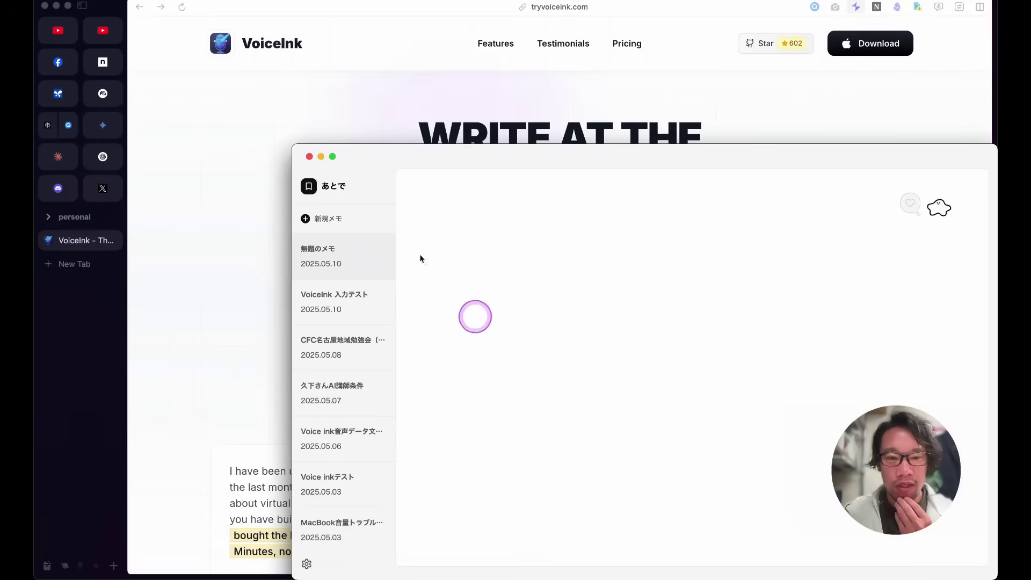
drag(401, 157, 384, 89)
click(458, 191)
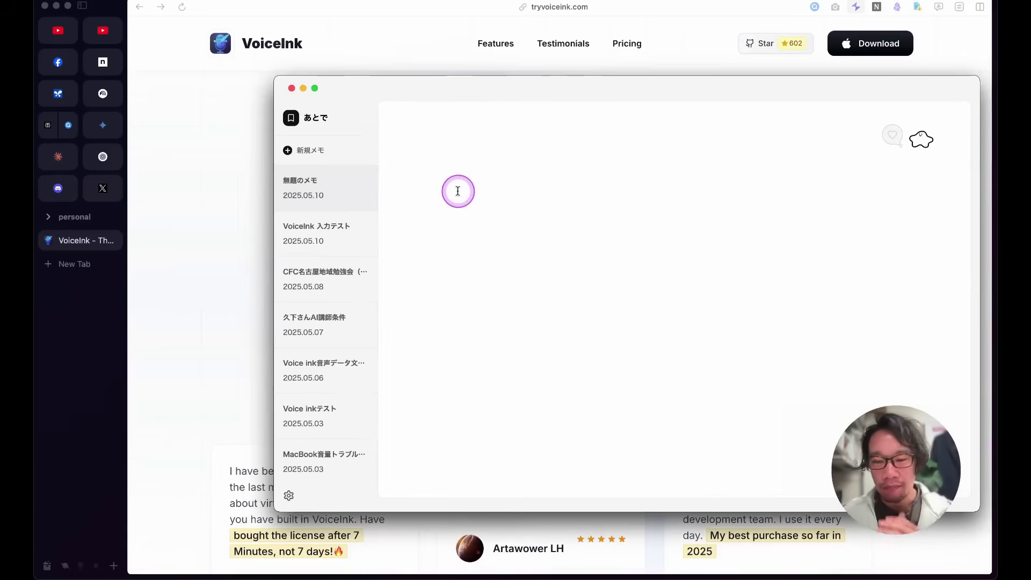
drag(408, 95, 354, 122)
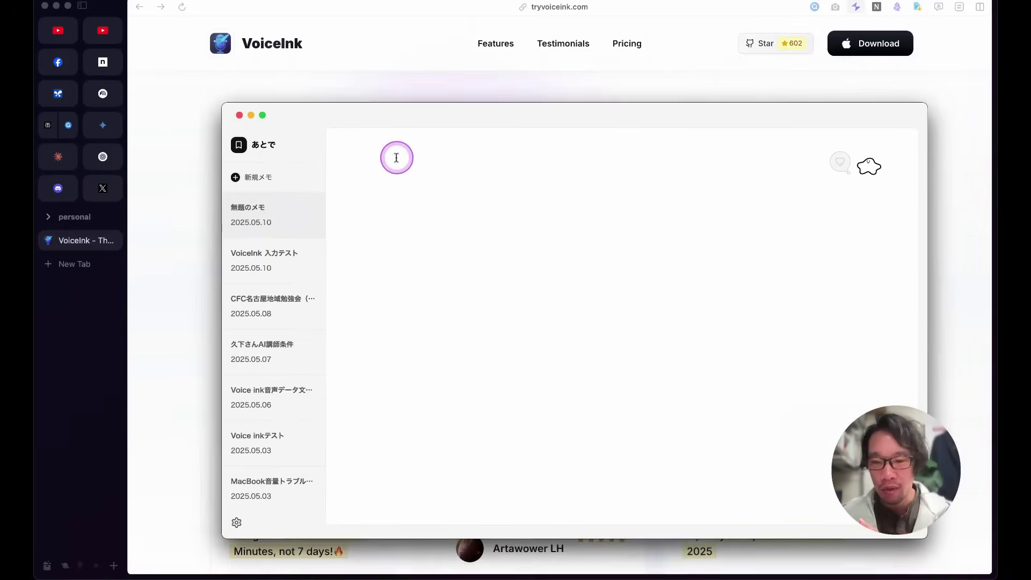
Step: Open ChatGPT in the browser and bring the memo app back in front of it
click(103, 159)
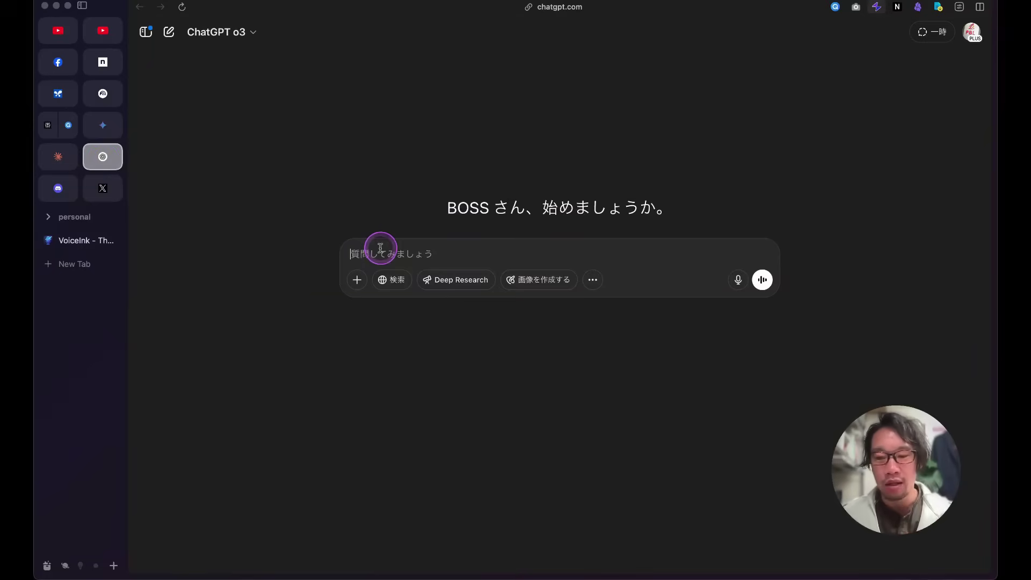
mouse_move(318, 576)
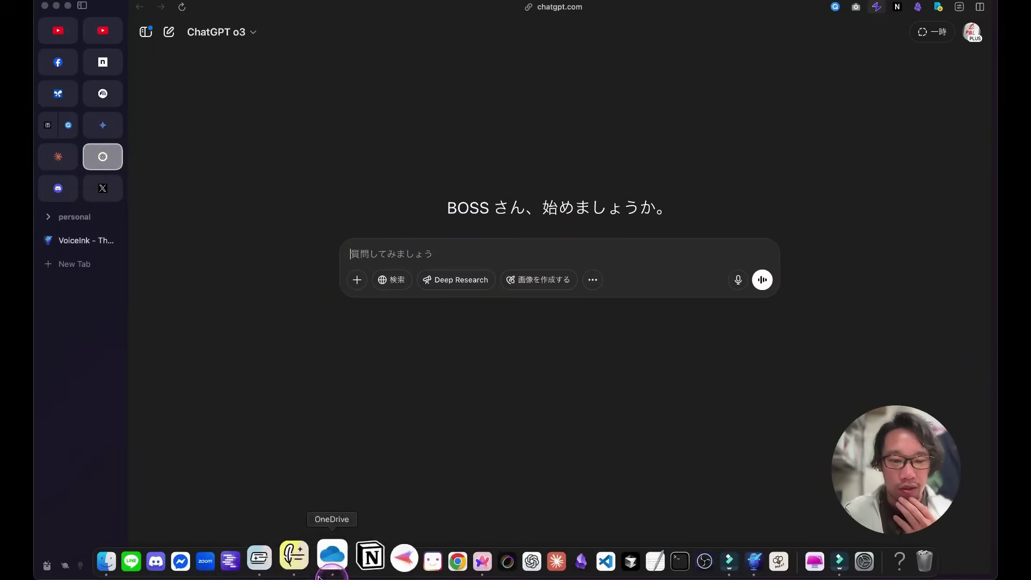
click(294, 558)
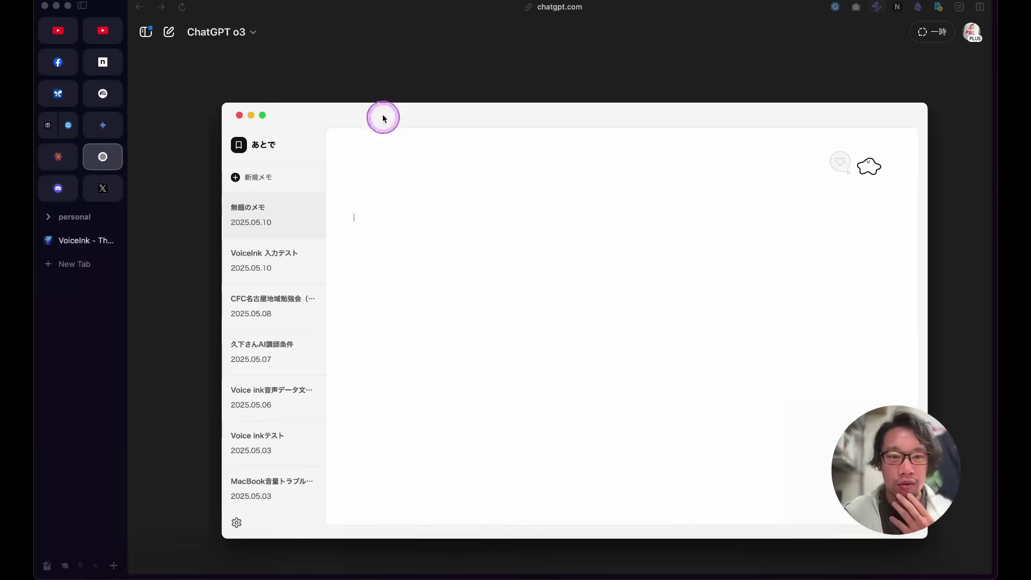
Step: Dictate a Japanese passage about starting and stopping voice input into the empty memo, and end the recording
click(369, 213)
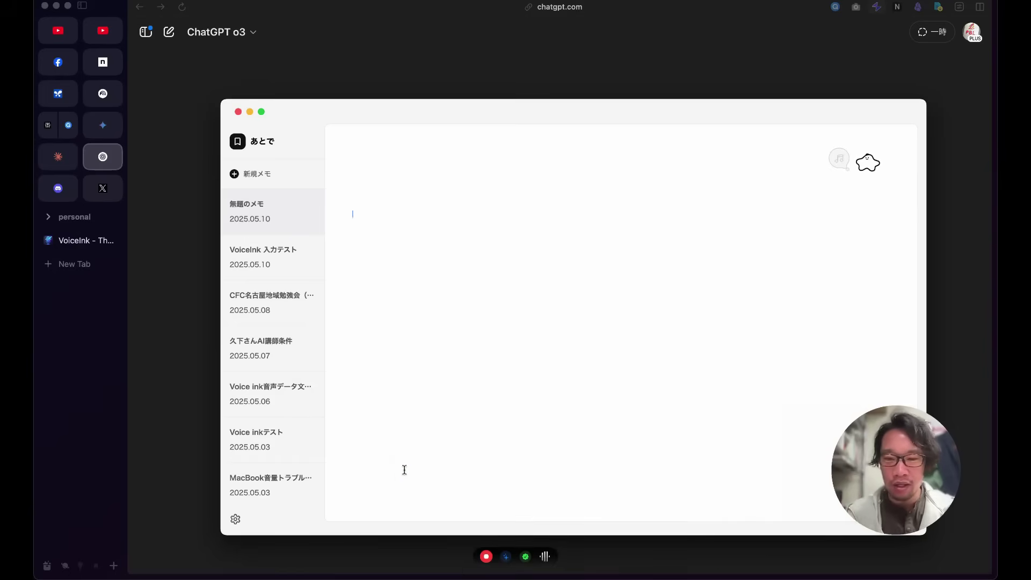
click(486, 558)
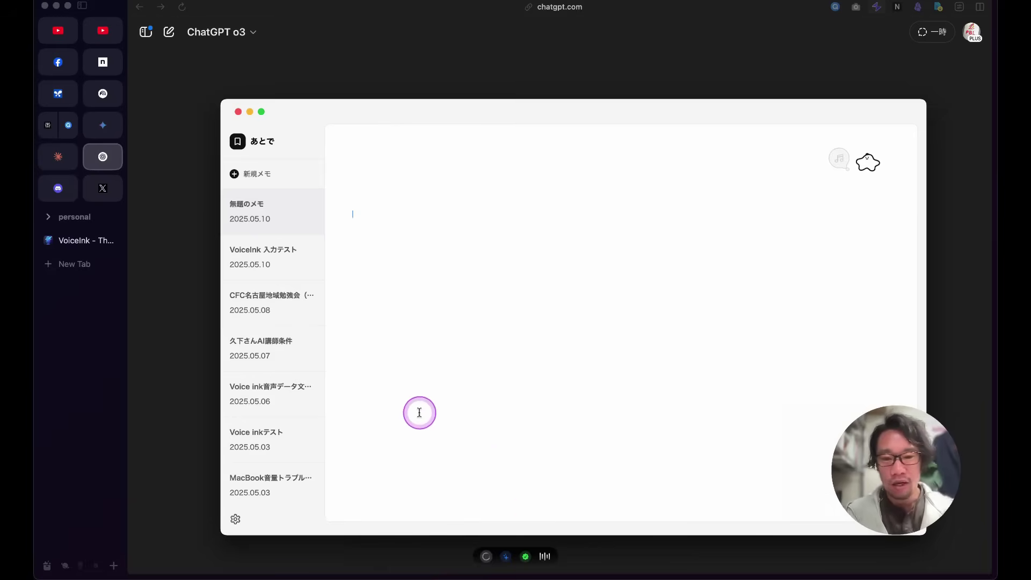
click(420, 413)
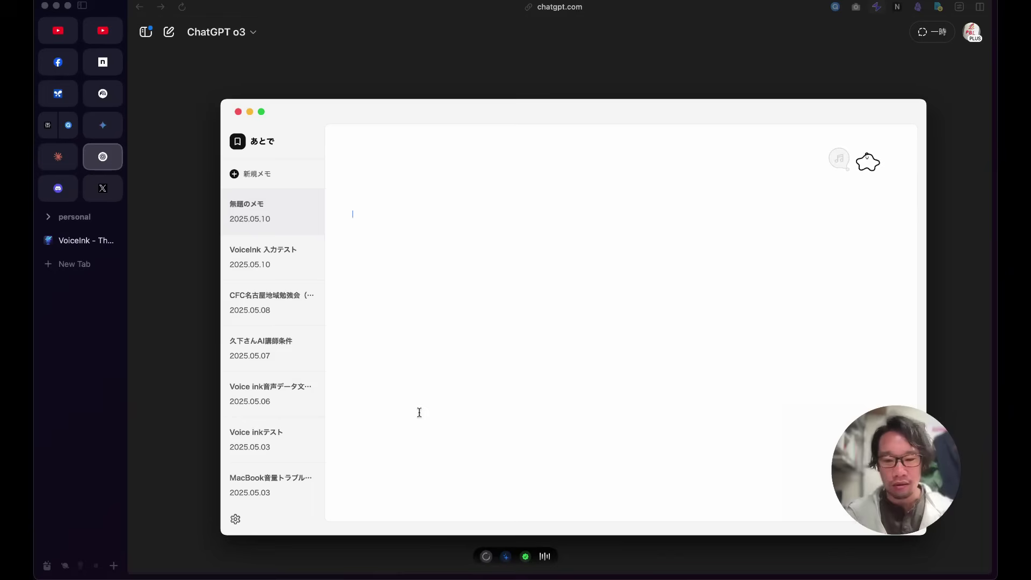
click(420, 413)
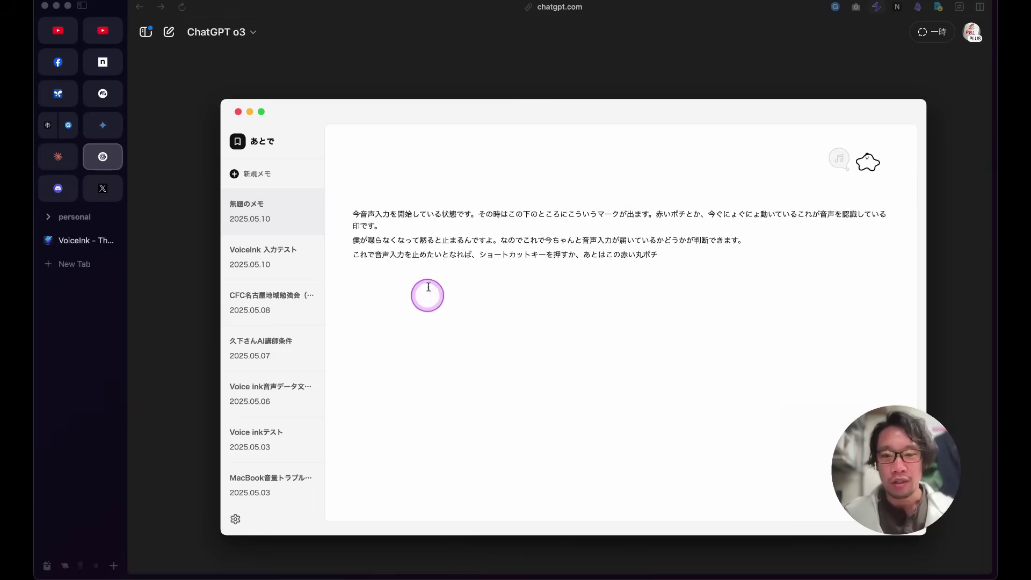
Step: Make all the dictated text bold and enlarge the memo app's display for easier reading
drag(353, 213, 747, 265)
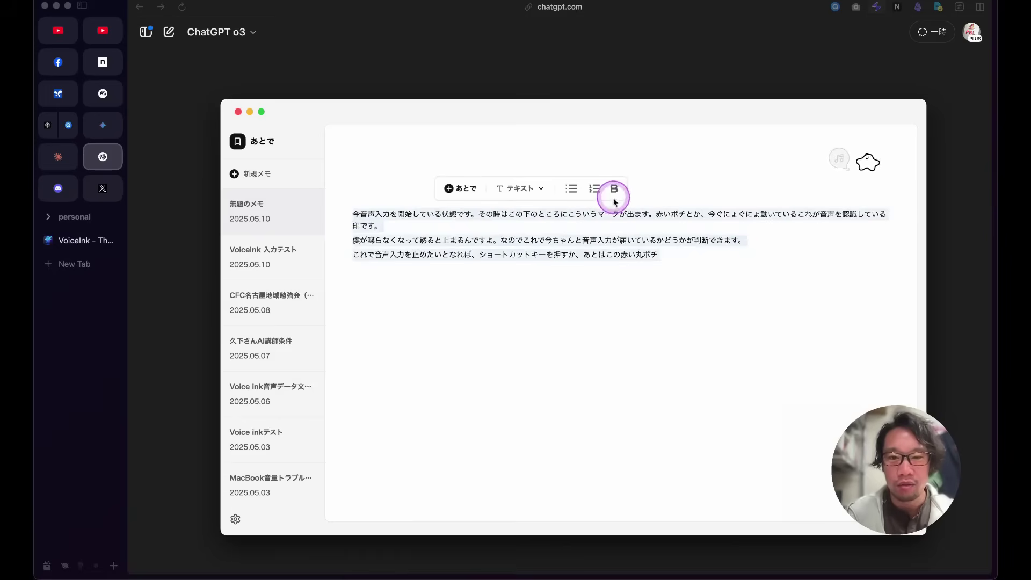
click(614, 189)
click(621, 274)
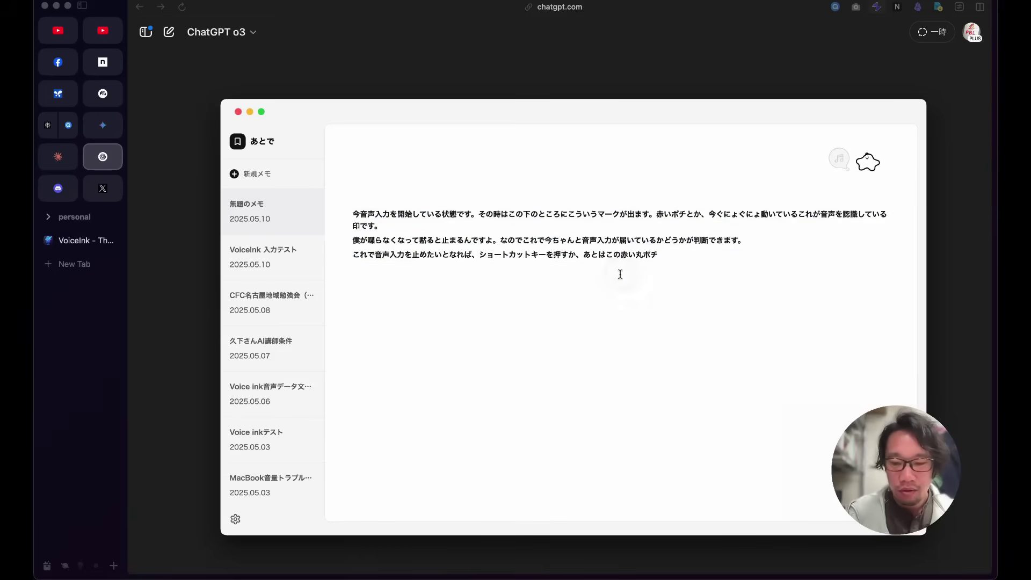
key(super+plus)
click(604, 376)
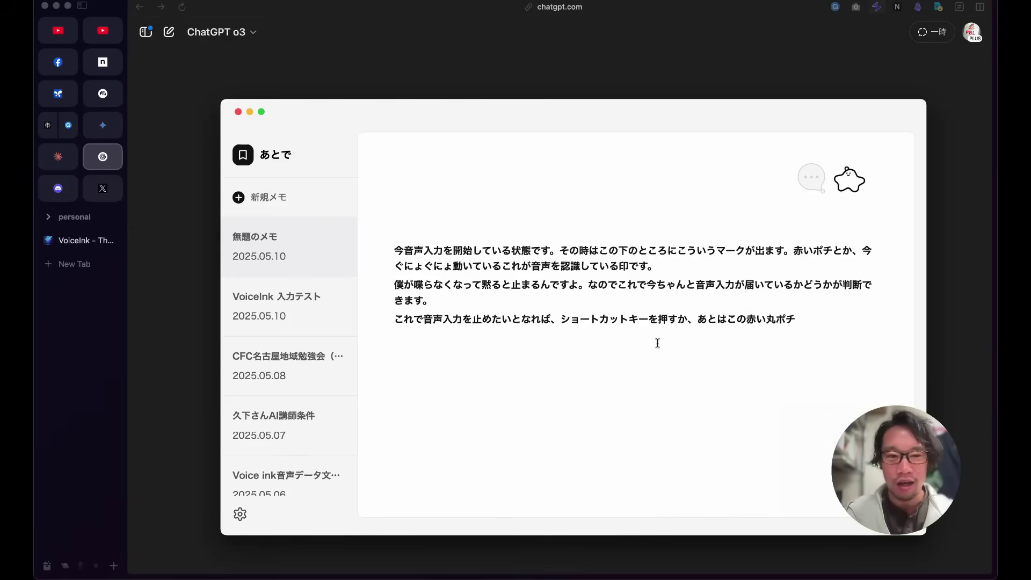
drag(531, 120, 490, 100)
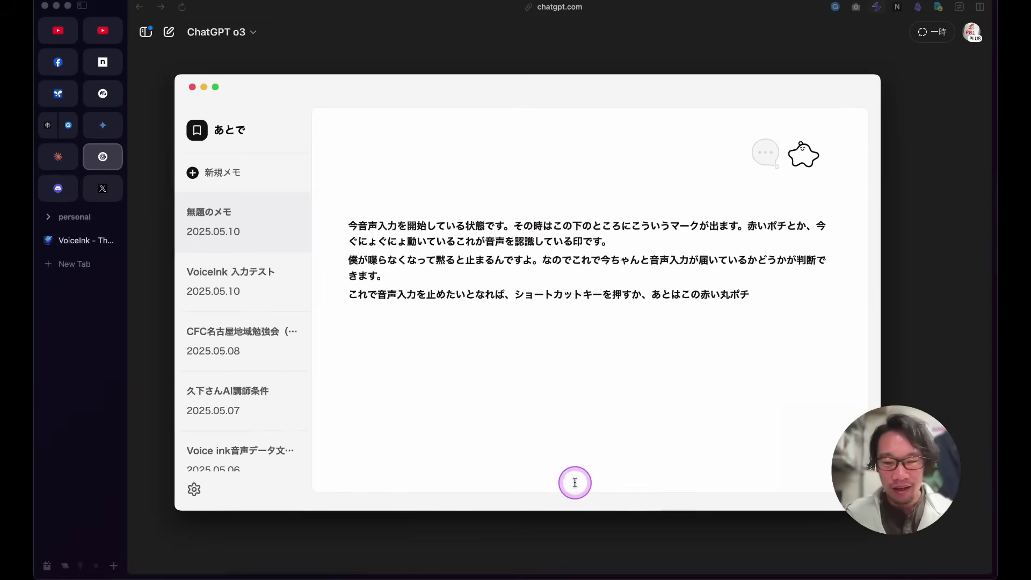
Step: Switch to VoiceInk and look through the history of past transcriptions
mouse_move(580, 576)
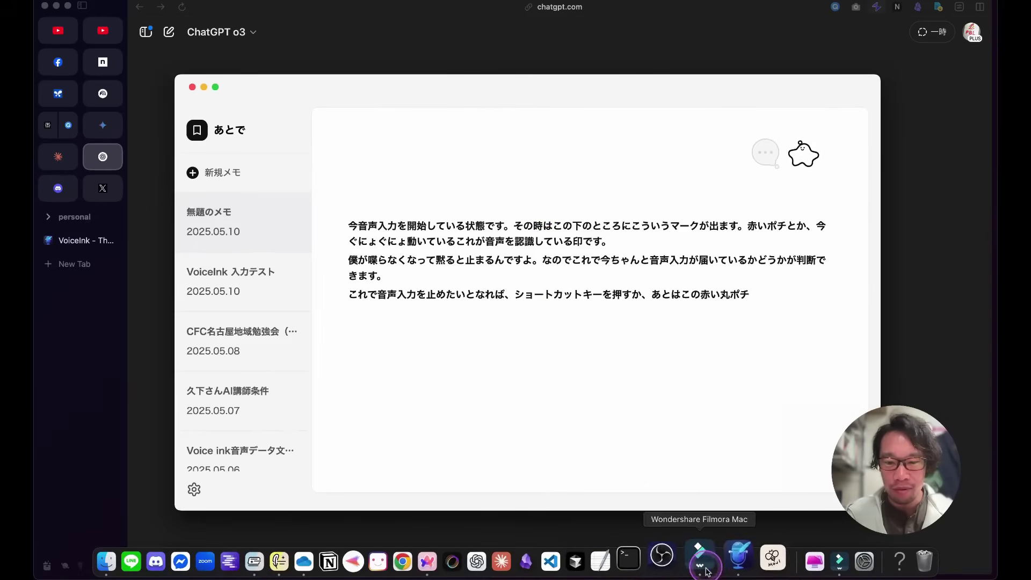
click(728, 564)
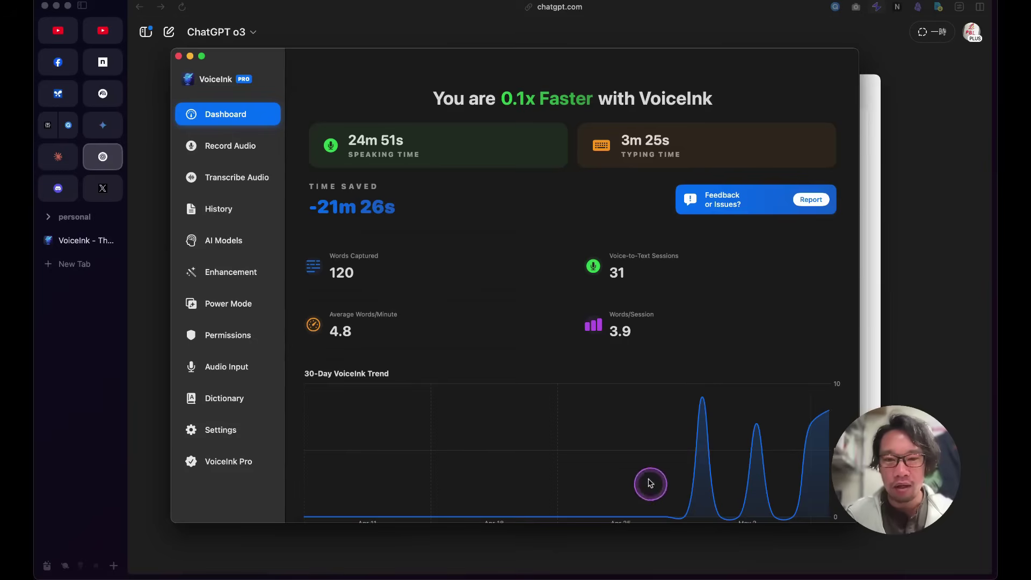
click(213, 209)
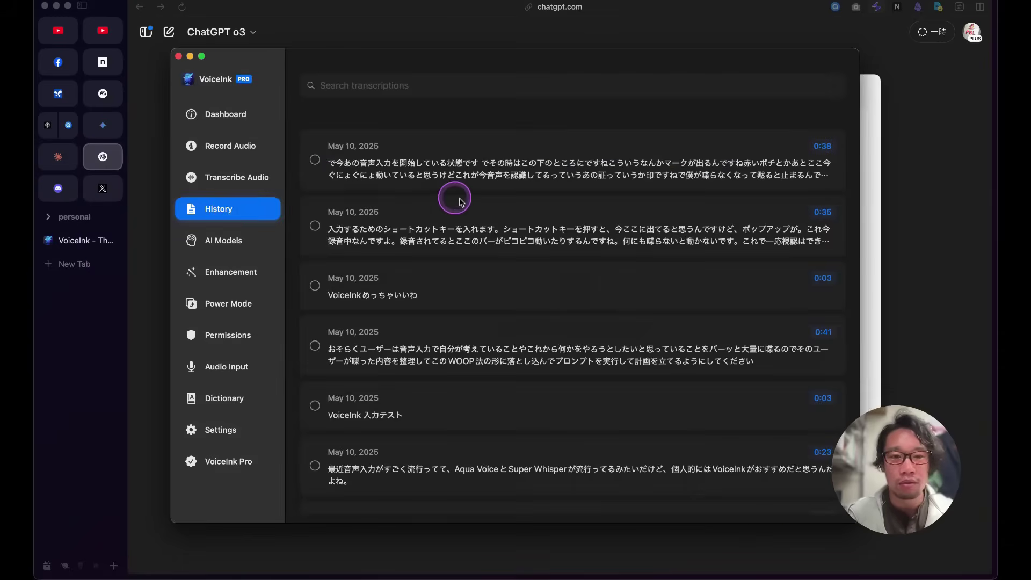
scroll(461, 202, down, 15)
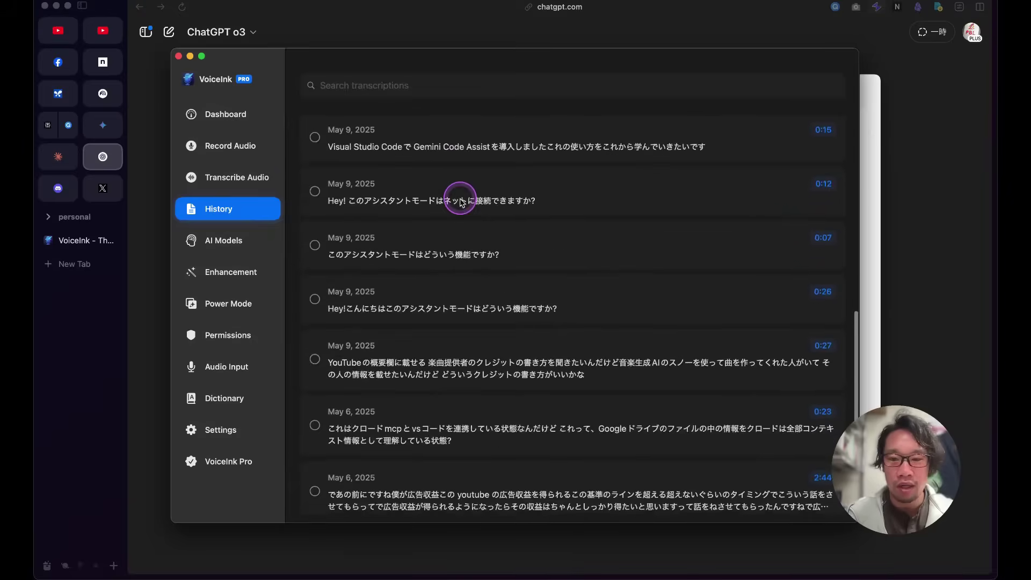
scroll(461, 202, up, 15)
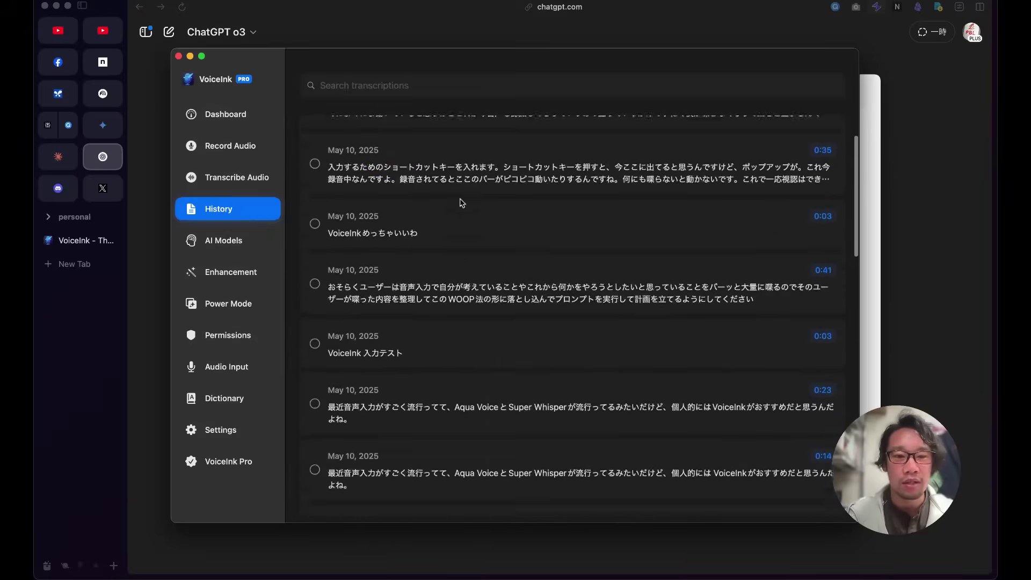
Step: Expand the 0:35 transcription from May 10, 2025 to view its original and enhanced text
click(325, 183)
click(314, 326)
click(314, 329)
scroll(432, 242, up, 2)
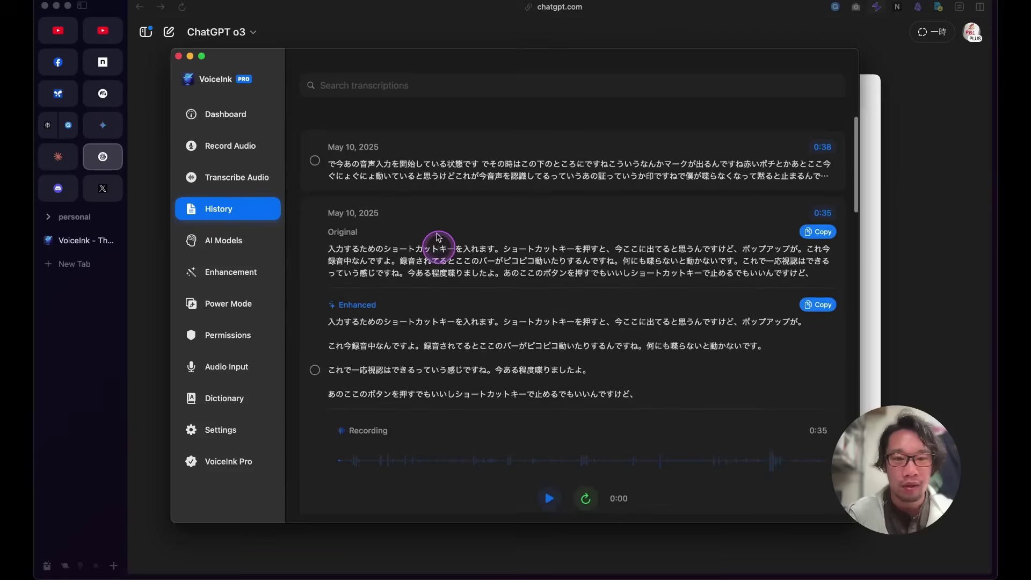
Step: Expand the most recent transcription, play part of its recording, and compare its original text with the enhanced version
click(393, 176)
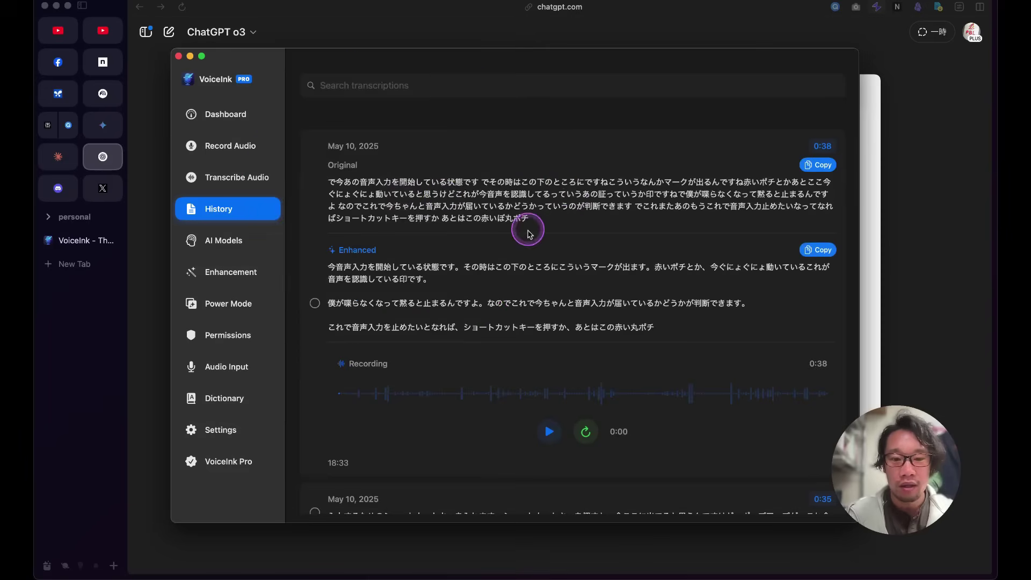
scroll(530, 231, down, 3)
scroll(468, 242, up, 3)
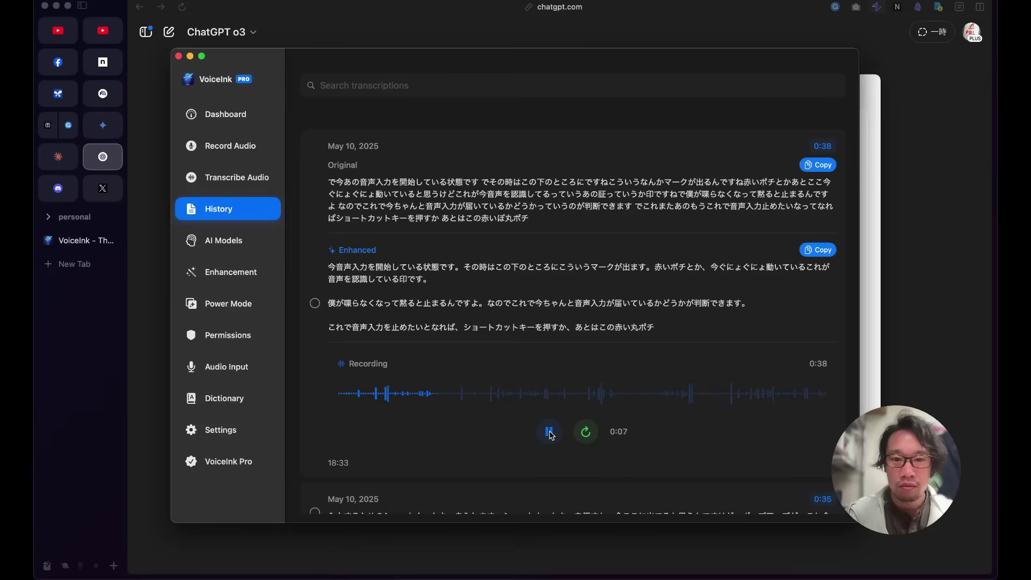
click(549, 431)
click(497, 414)
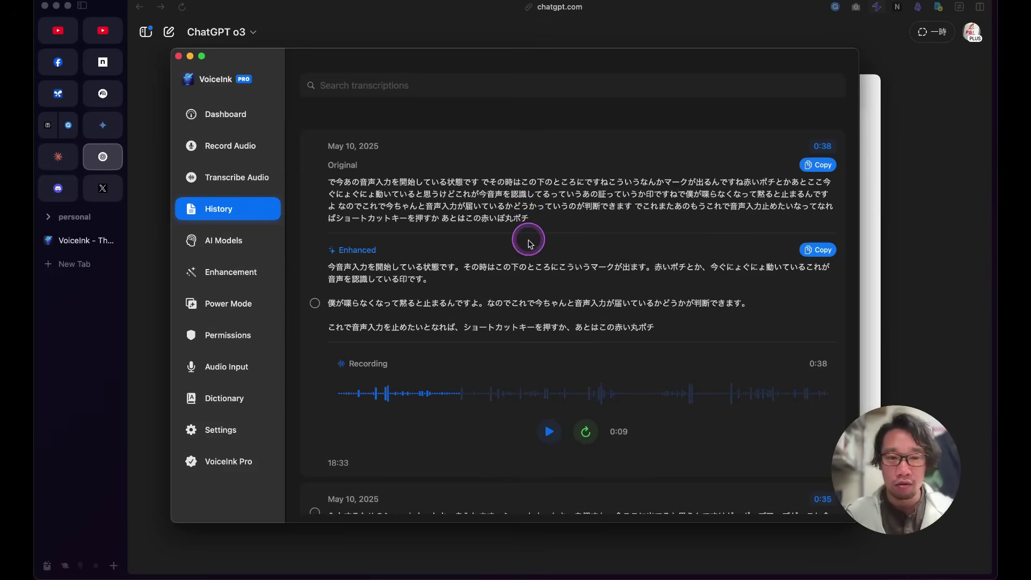
key(ctrl+alt+z)
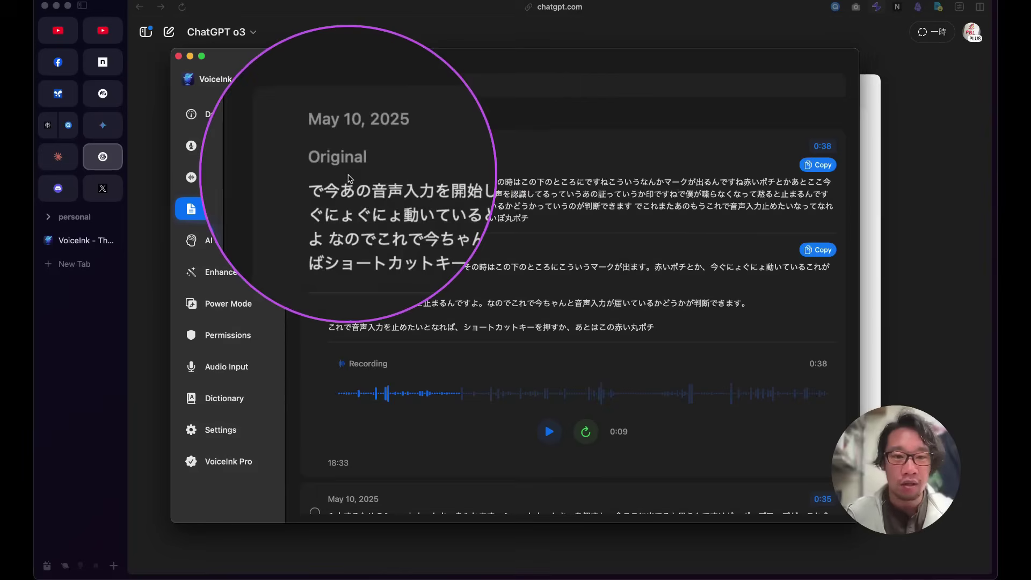
key(ctrl+alt+z)
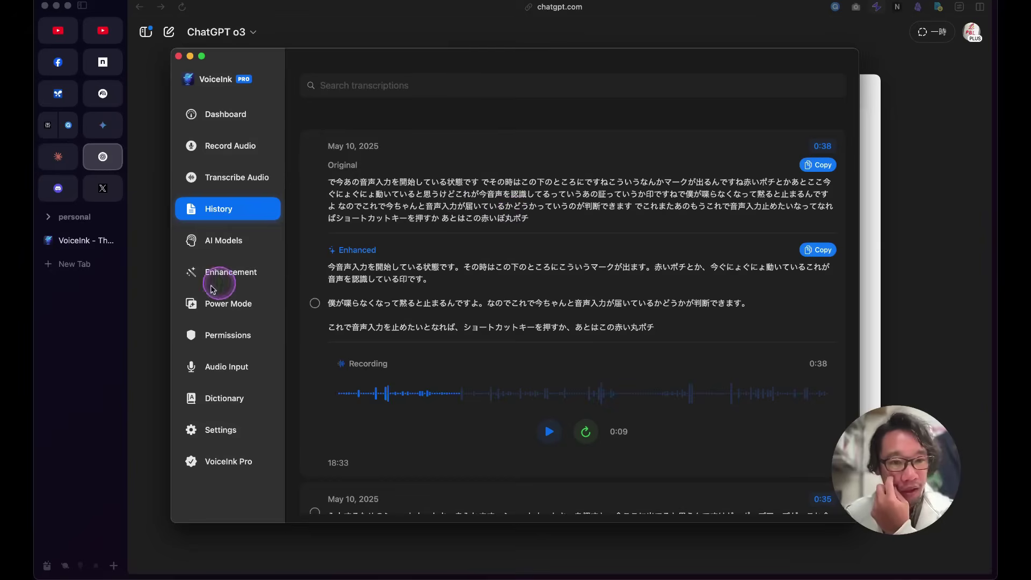
Step: Open VoiceInk's AI model settings and examine the transcription language selection
click(226, 246)
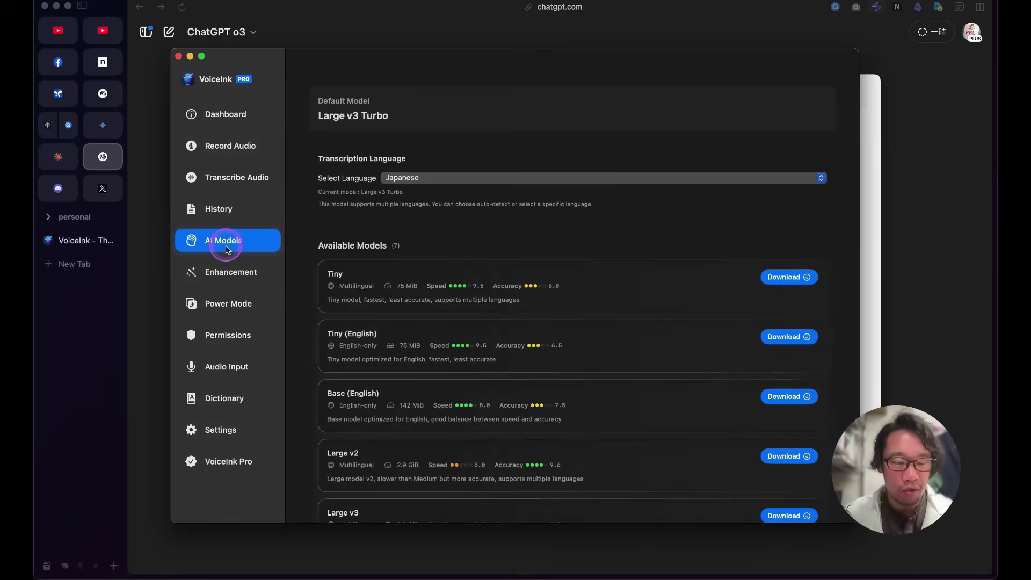
click(408, 180)
click(408, 180)
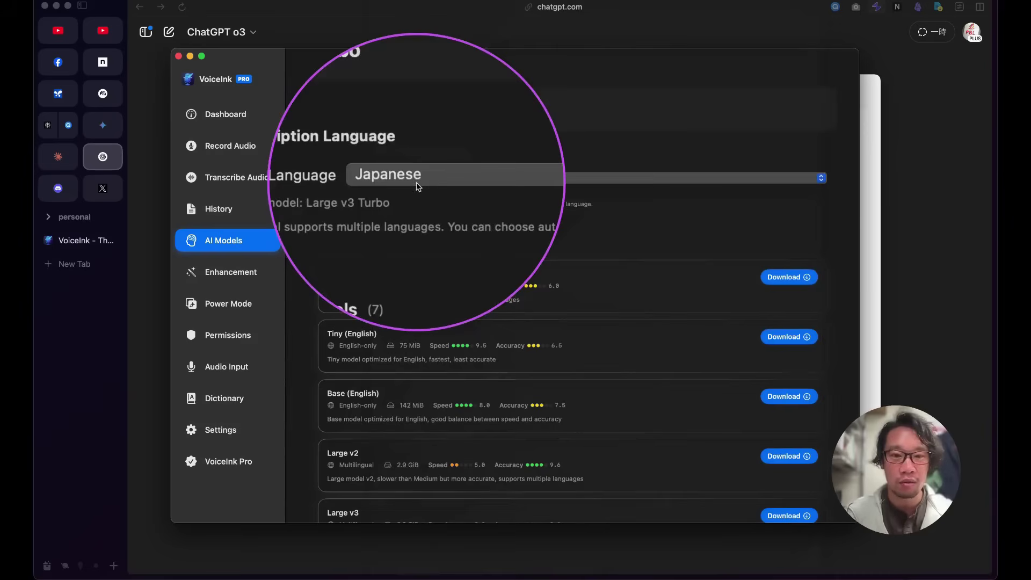
Step: Review the downloadable transcription models and the AI provider and model used for enhancement
scroll(462, 203, down, 5)
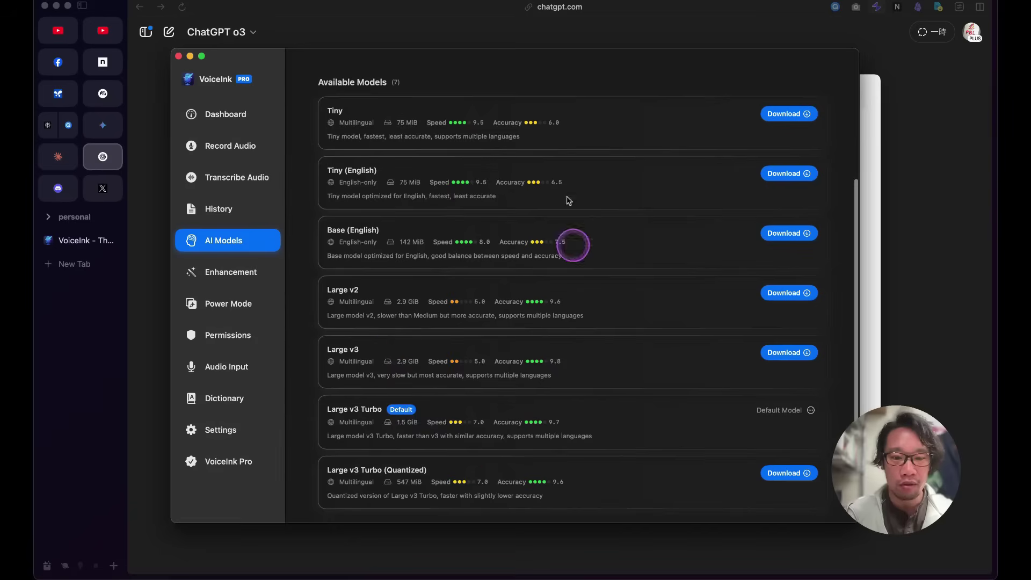
scroll(458, 468, down, 1)
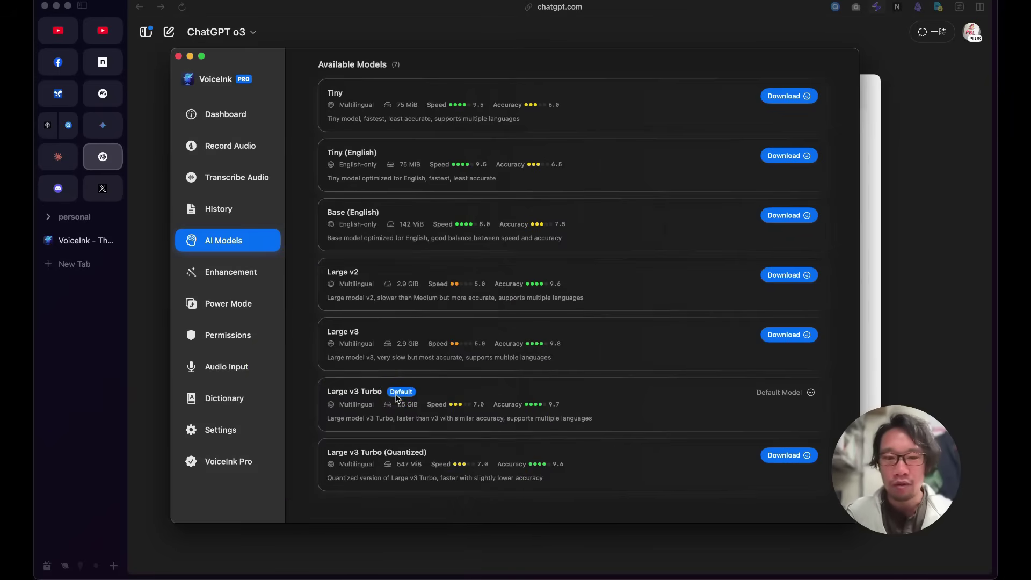
click(244, 272)
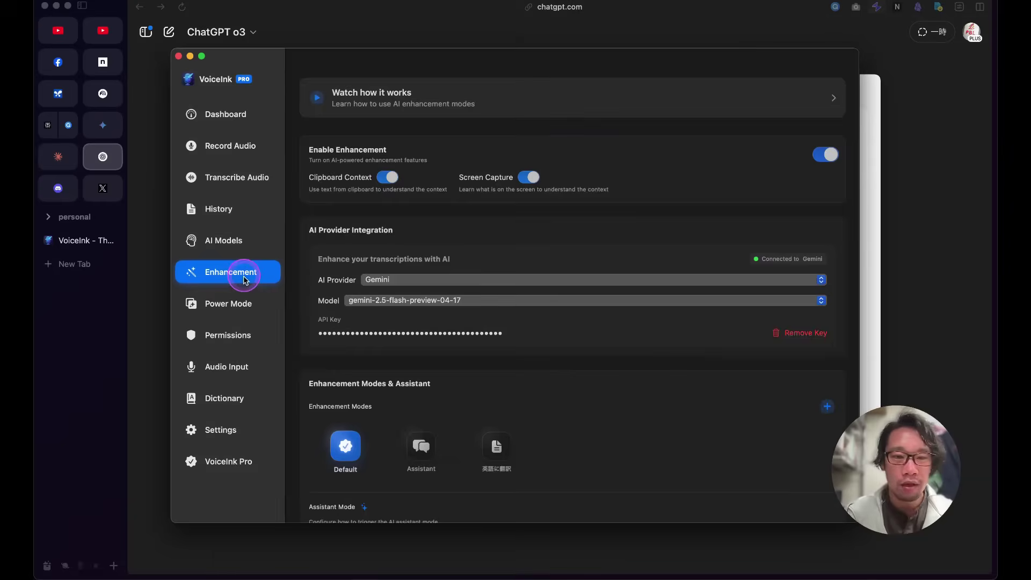
click(403, 262)
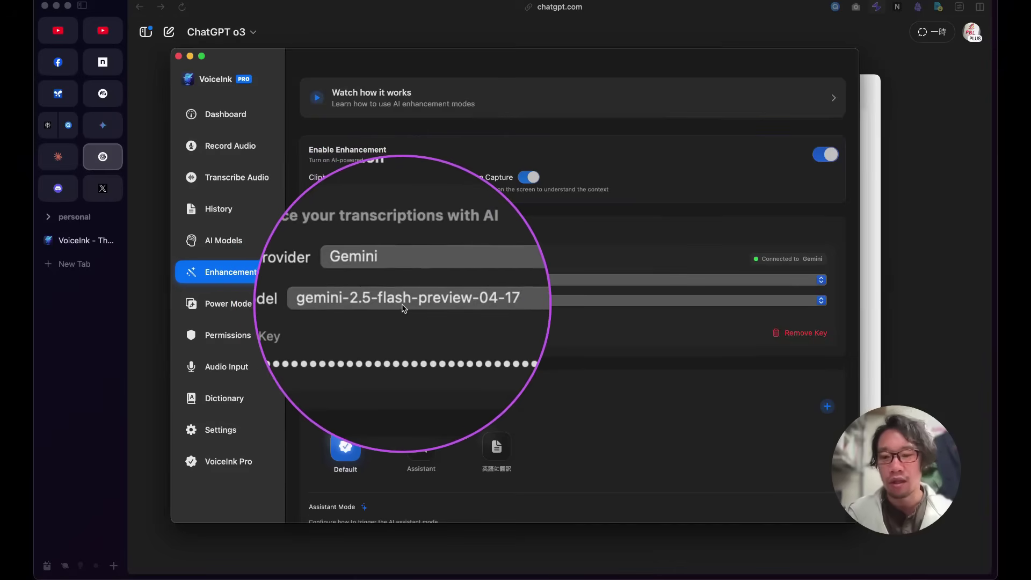
Step: Reopen the transcription history and expand the 0:38 entry from May 10, 2025 to compare its original and enhanced text
click(217, 209)
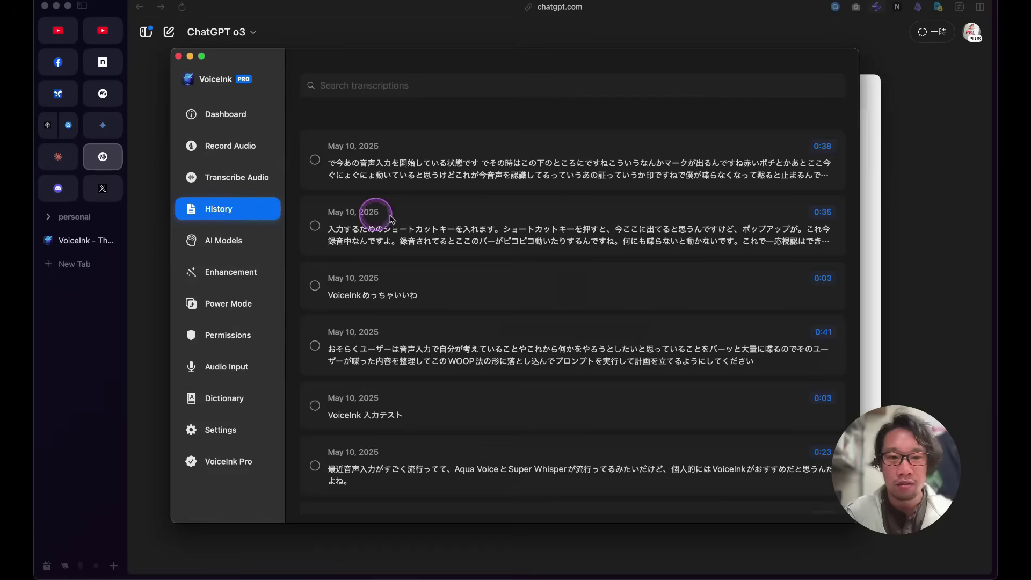
click(384, 172)
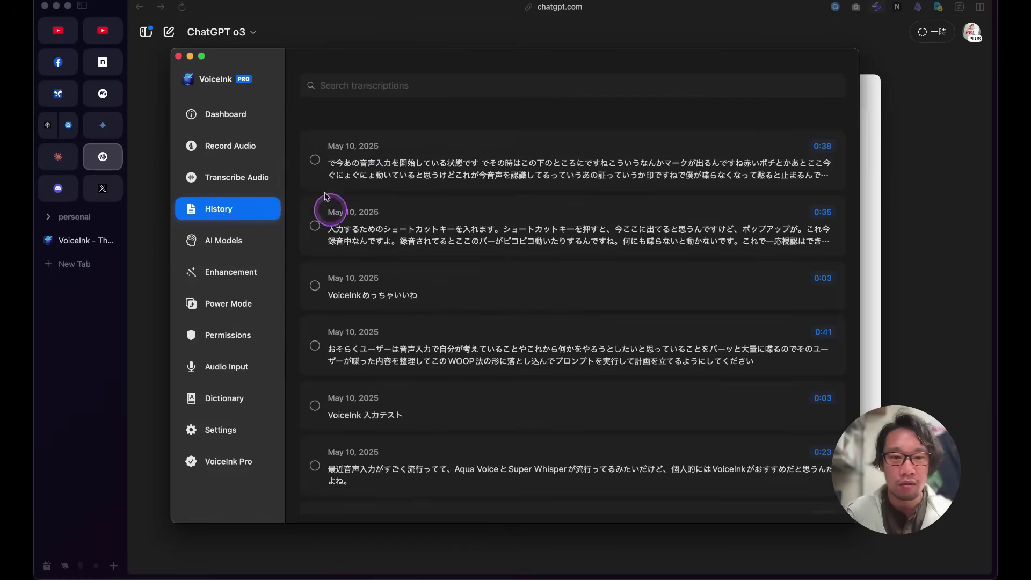
click(386, 176)
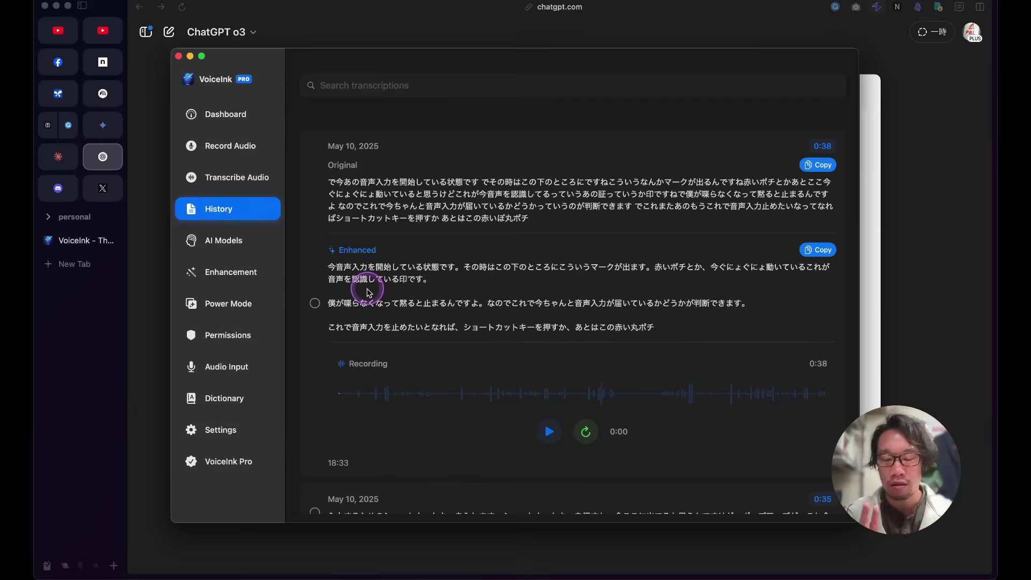
click(470, 284)
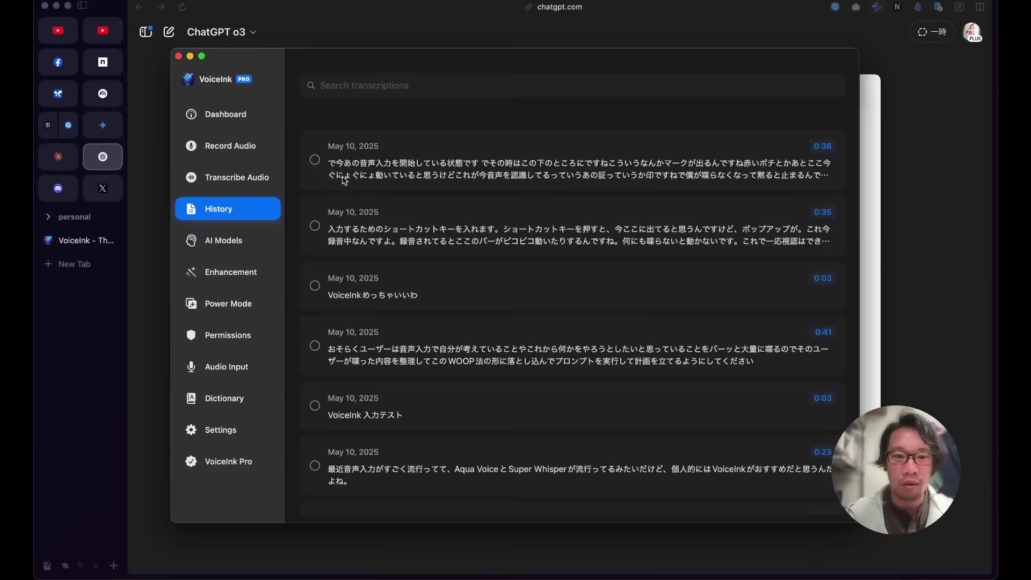
click(373, 171)
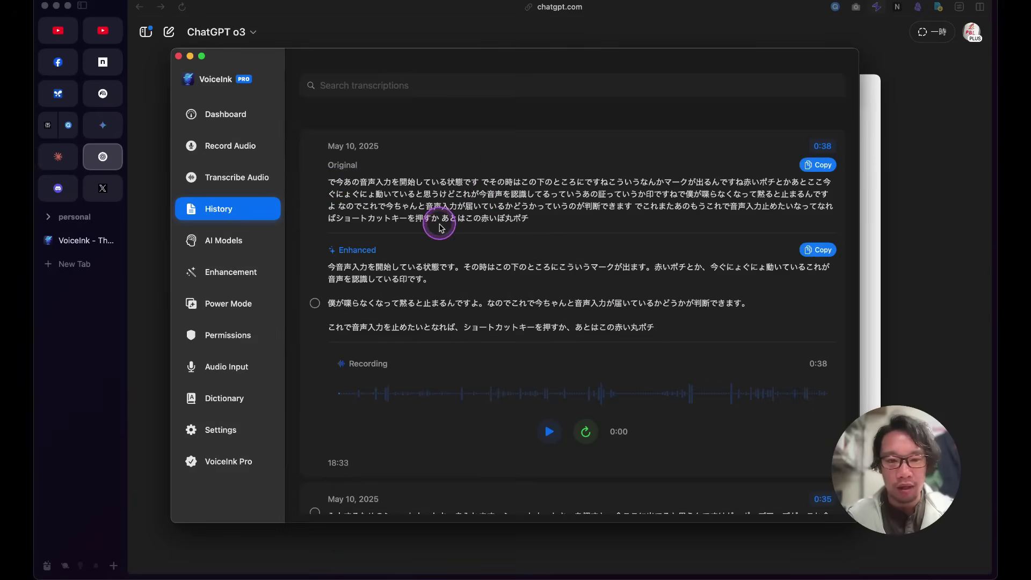
click(315, 303)
click(317, 305)
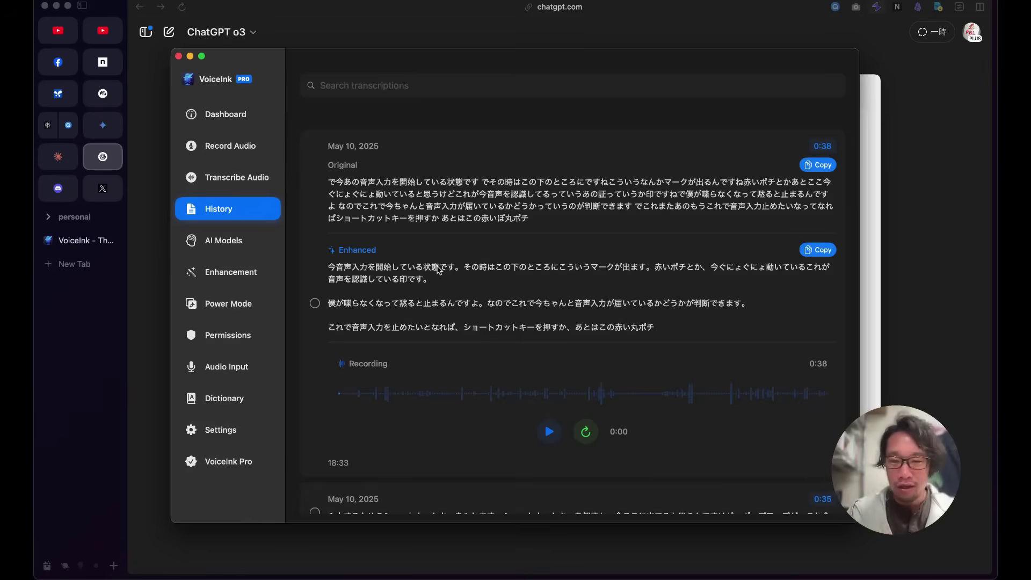
Step: Return to the enhancement settings and select the 英語に翻訳 enhancement mode
click(249, 272)
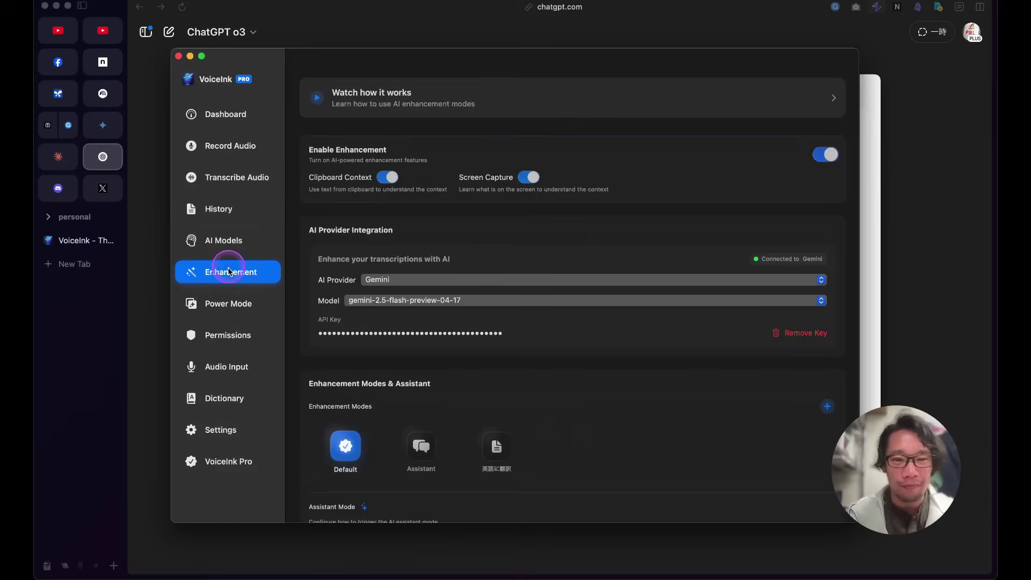
scroll(539, 235, down, 3)
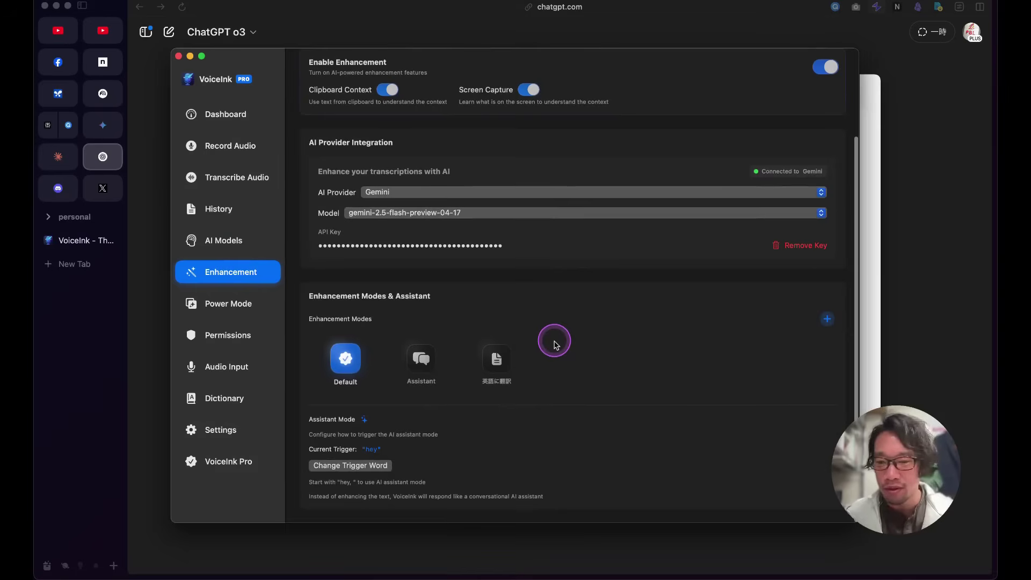
click(497, 364)
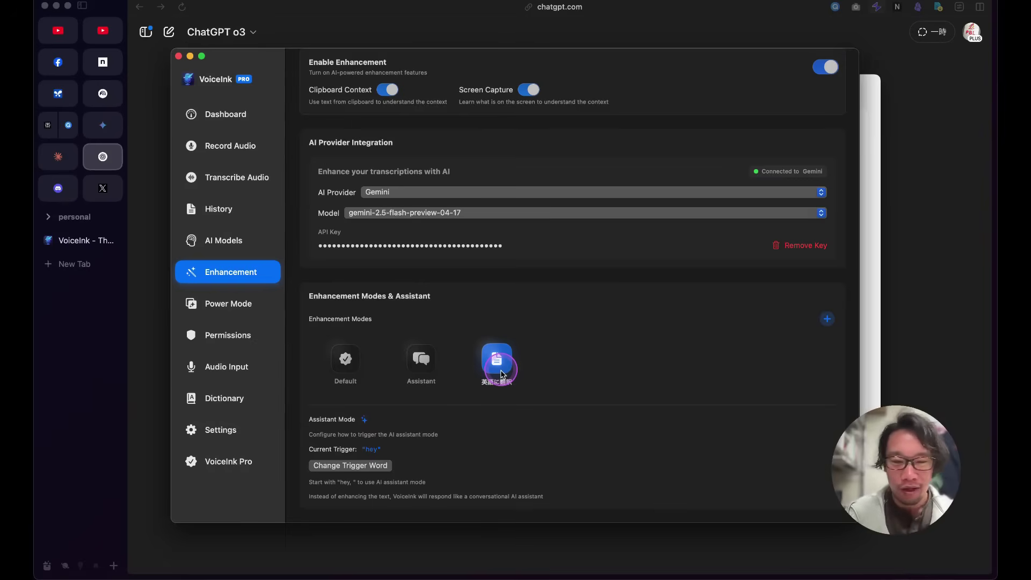
Step: Switch to the あとで memo app and dictate Japanese speech into the untitled memo with the recorder set to 英語に翻訳
click(308, 555)
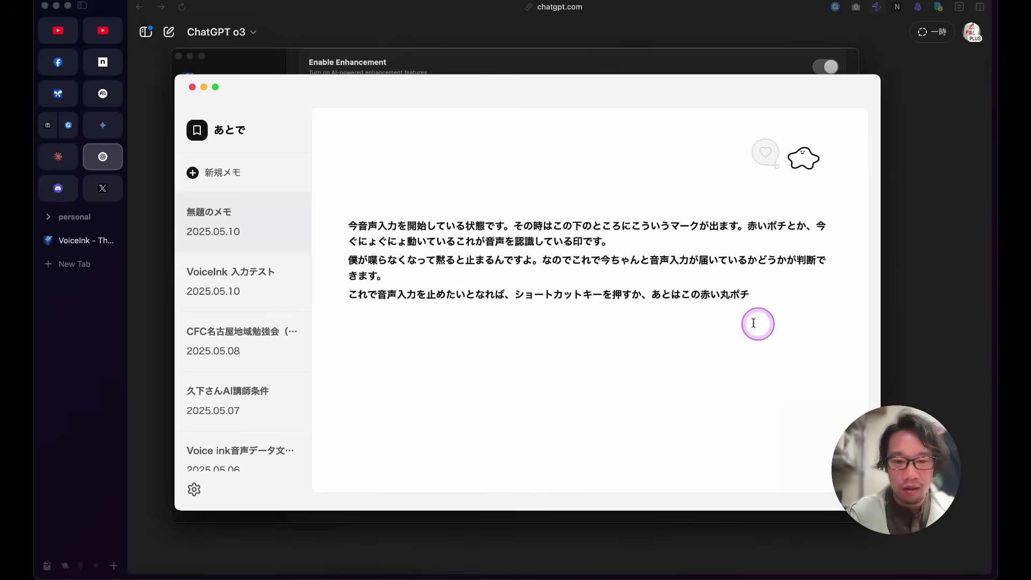
mouse_move(503, 563)
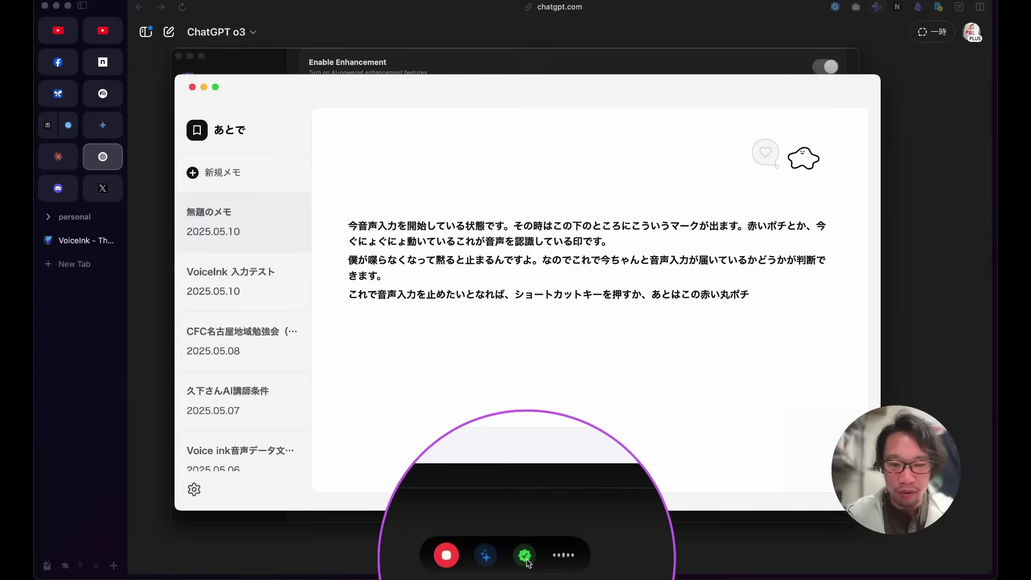
click(527, 558)
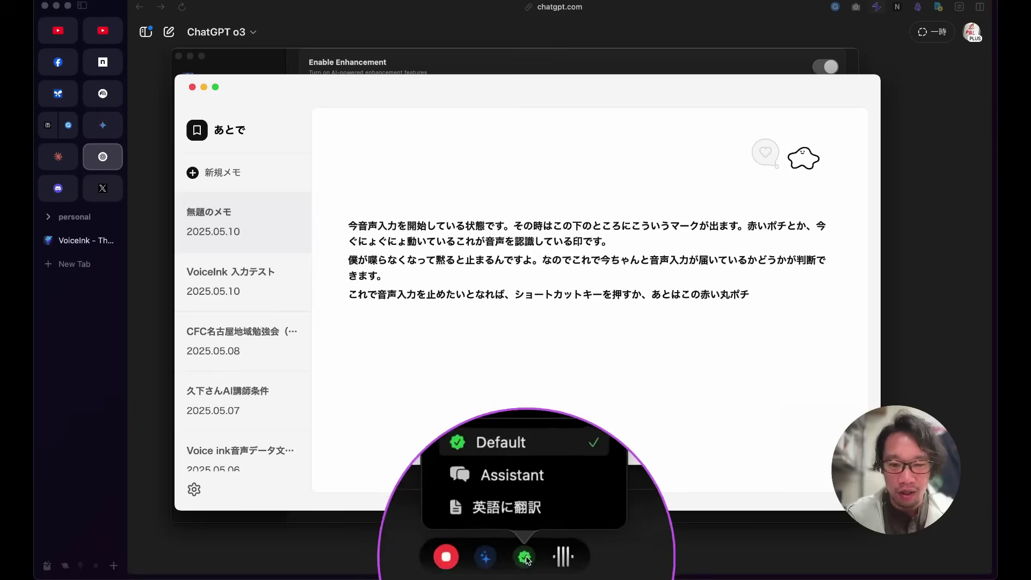
click(518, 532)
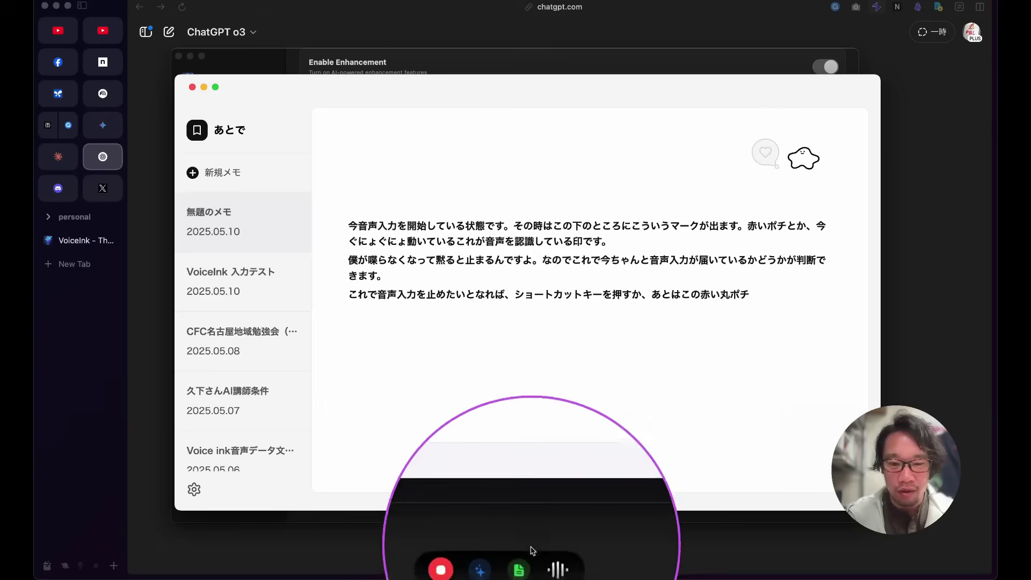
click(564, 440)
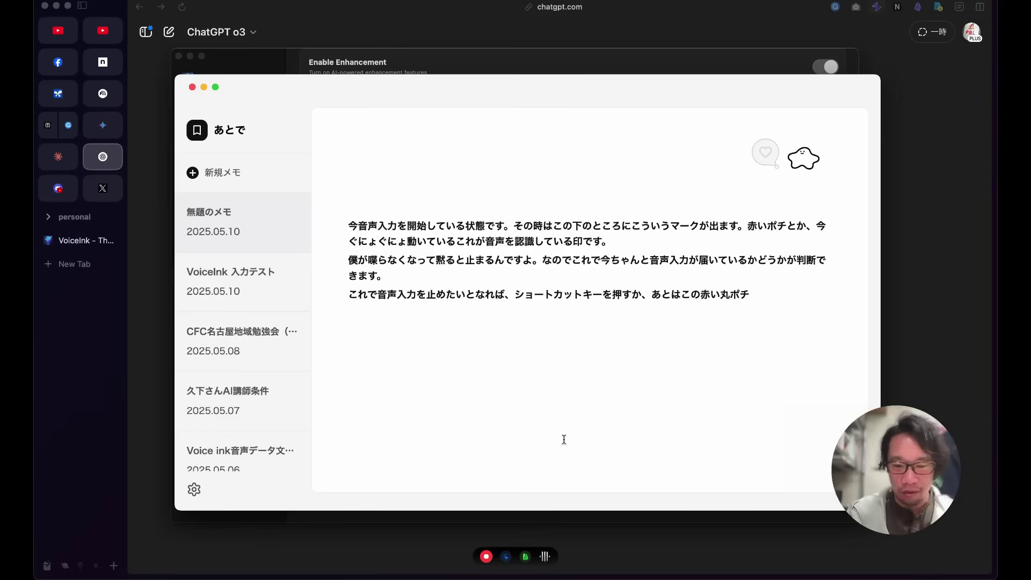
click(564, 440)
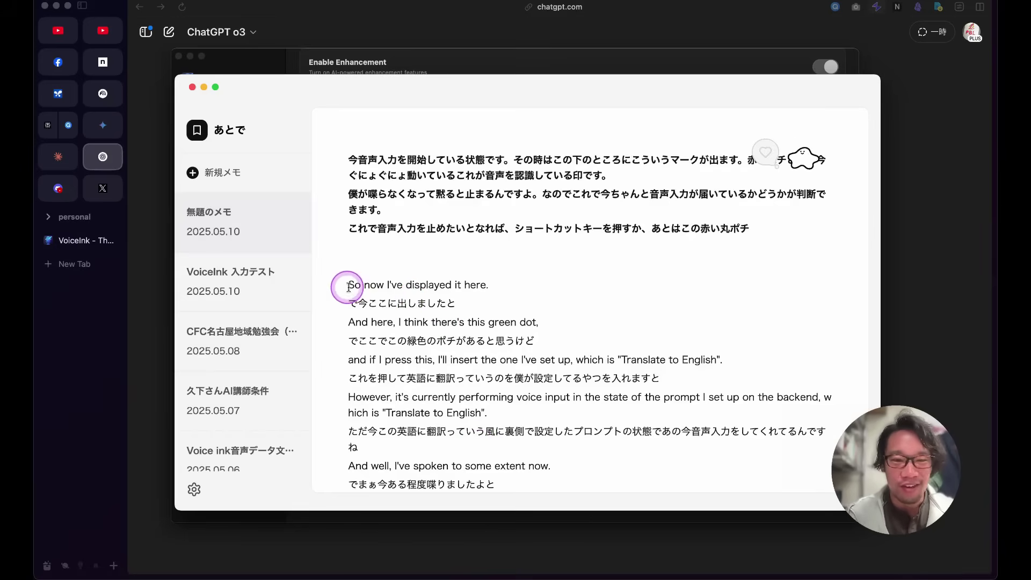
Step: Bold the dictated English and Japanese parallel text in the untitled memo
drag(350, 288, 639, 479)
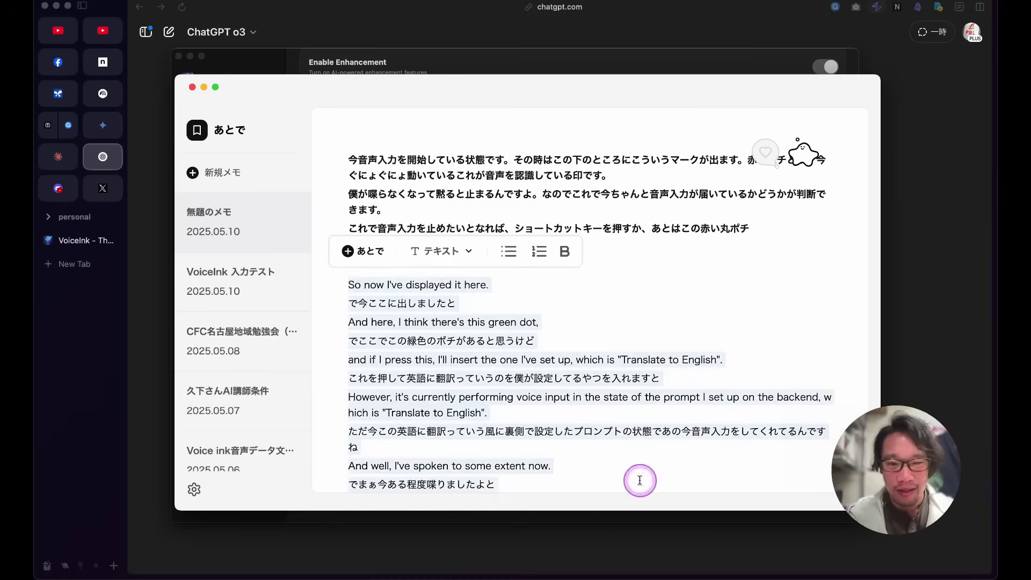
click(569, 262)
click(478, 360)
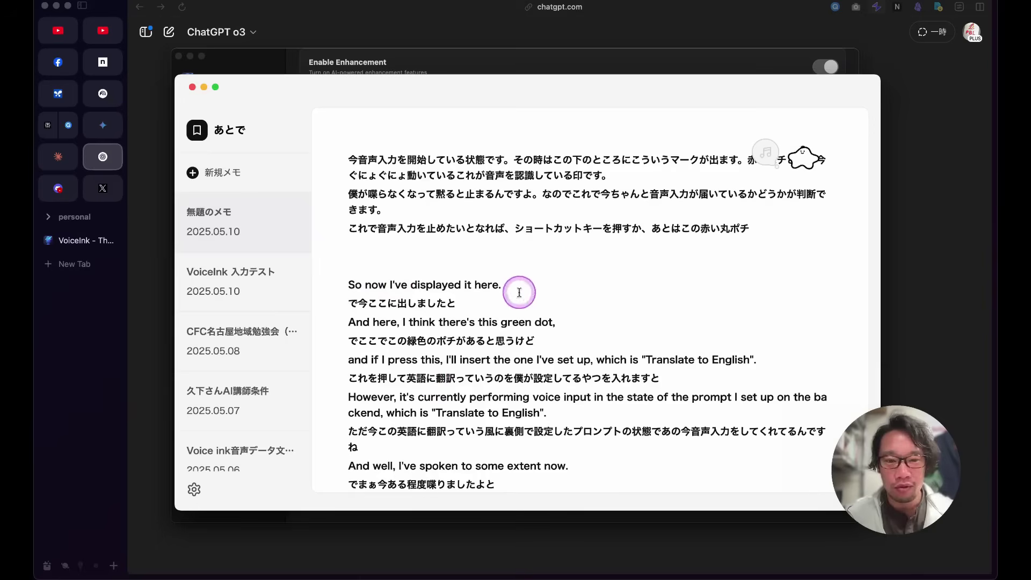
drag(346, 303, 467, 307)
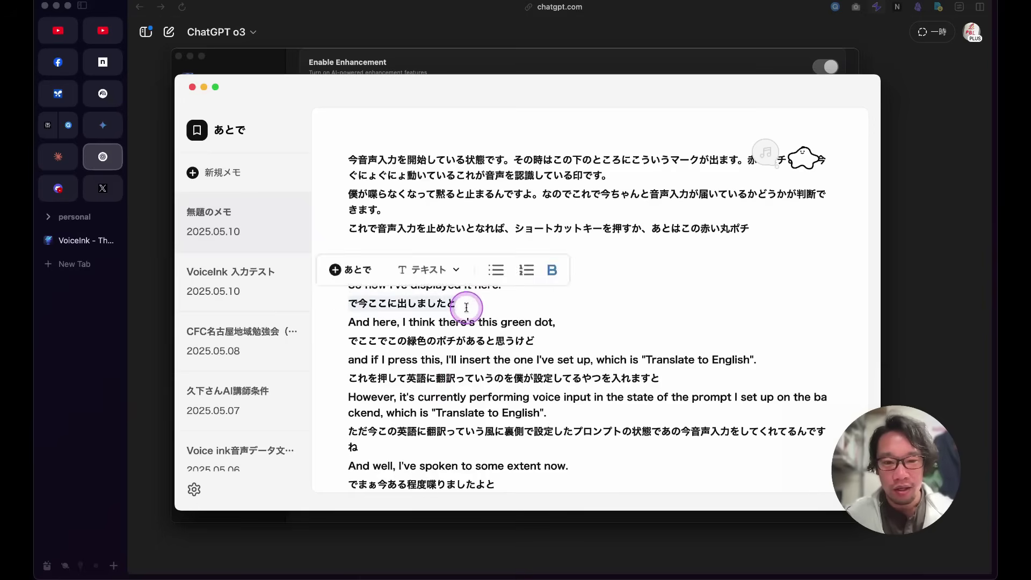
click(467, 308)
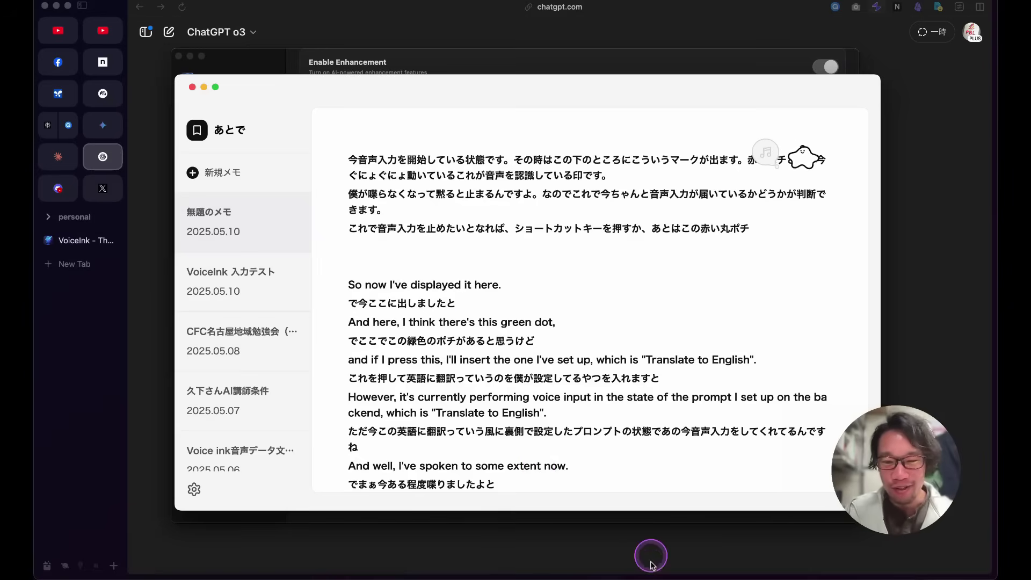
Step: Switch to VoiceInk, open the 英語に翻訳 mode for editing, compare its instructions with the memo's text, and close it without saving
click(724, 564)
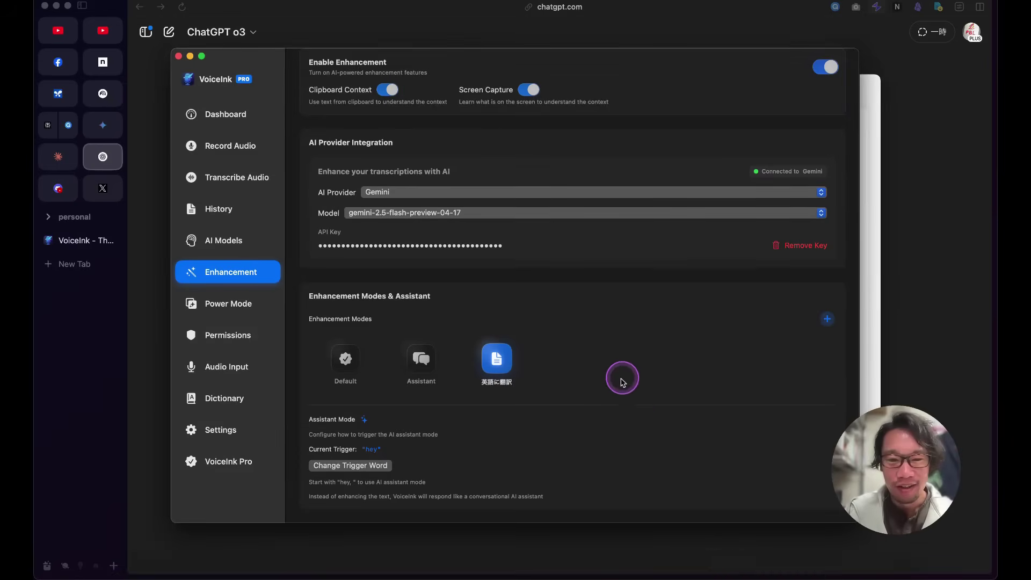
right_click(503, 366)
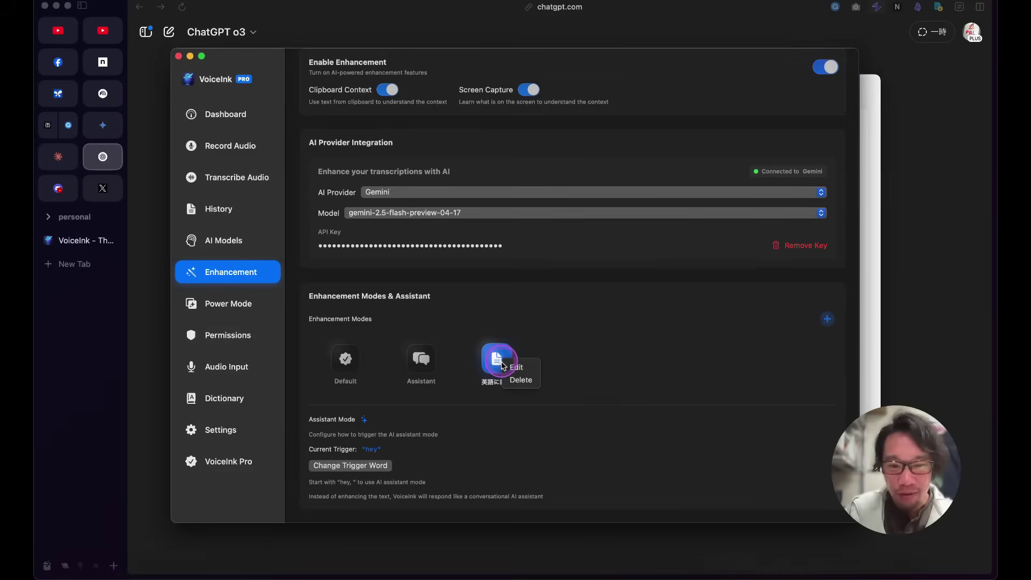
click(517, 368)
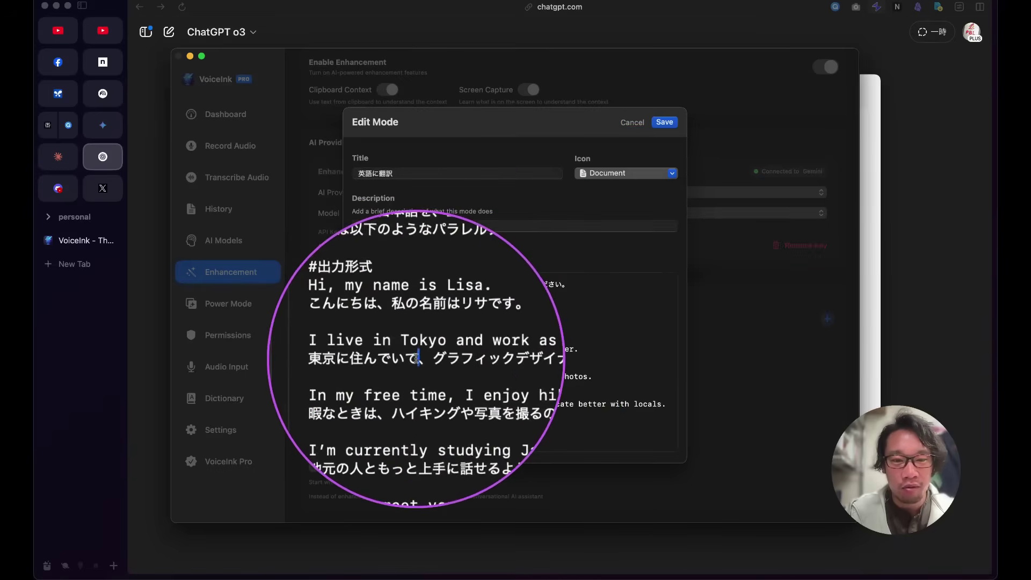
click(411, 348)
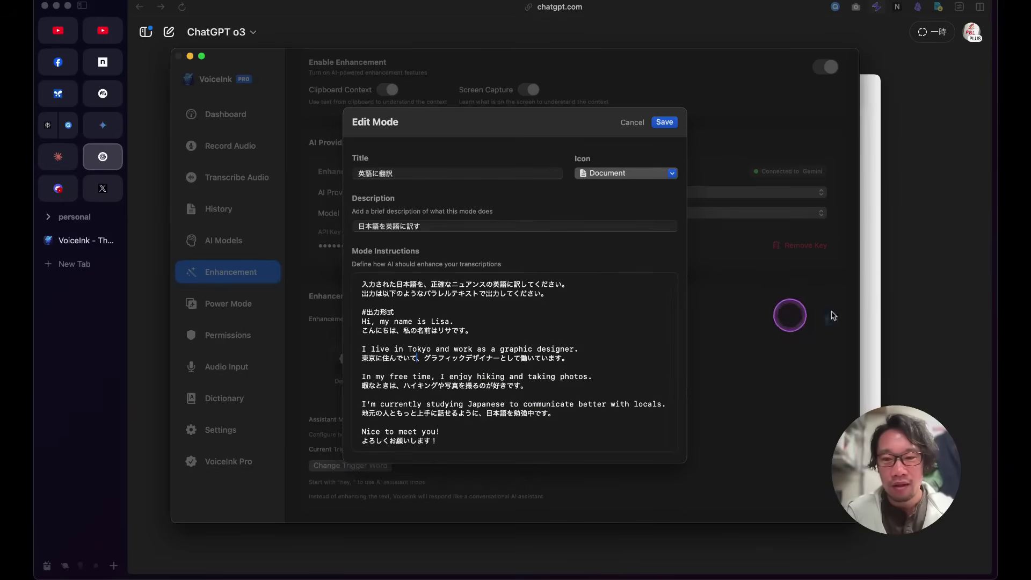
click(874, 308)
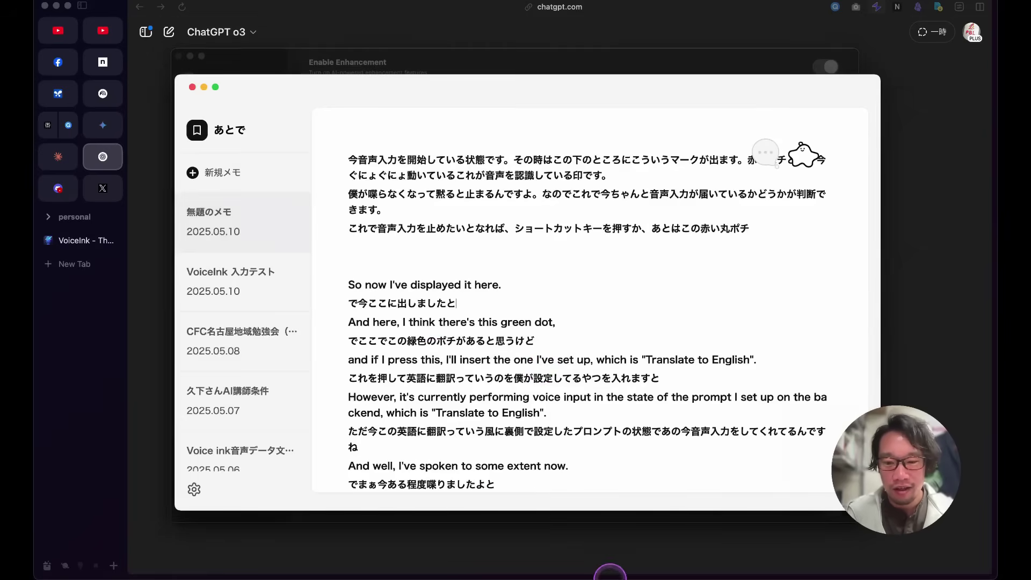
click(730, 562)
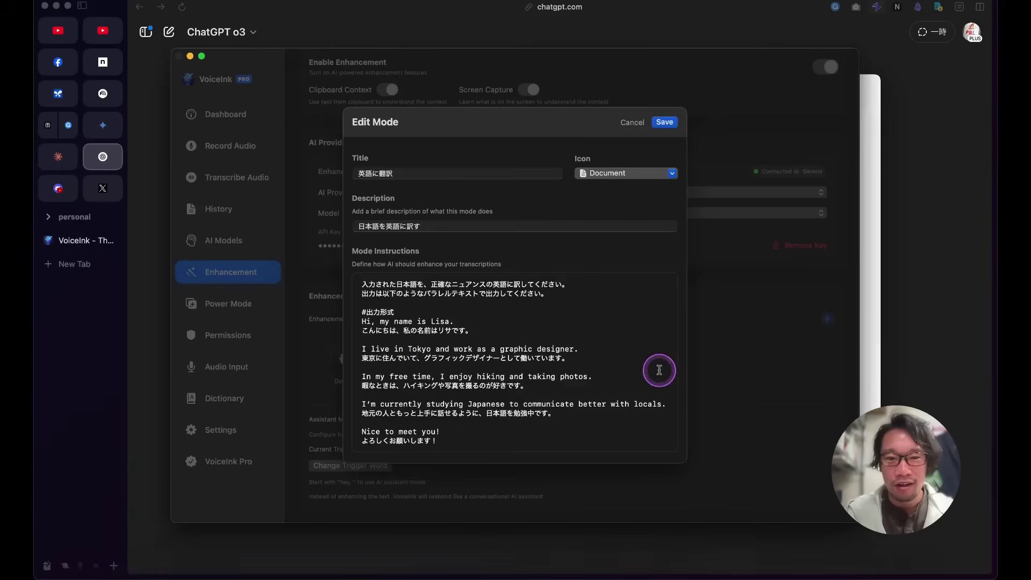
click(632, 123)
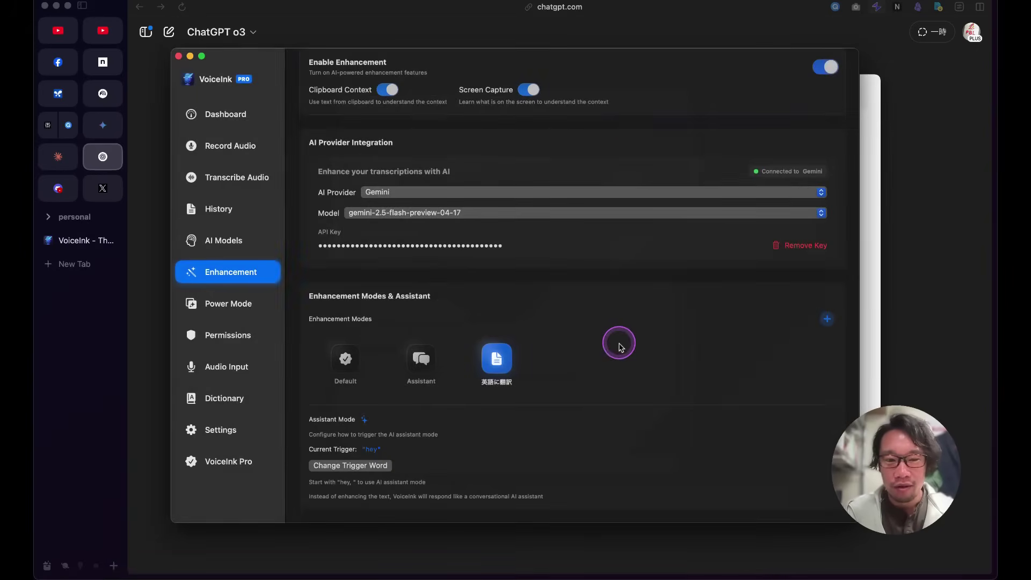
Step: Open the form for a new enhancement mode, look over its fields and predefined templates, and close it without saving
click(827, 321)
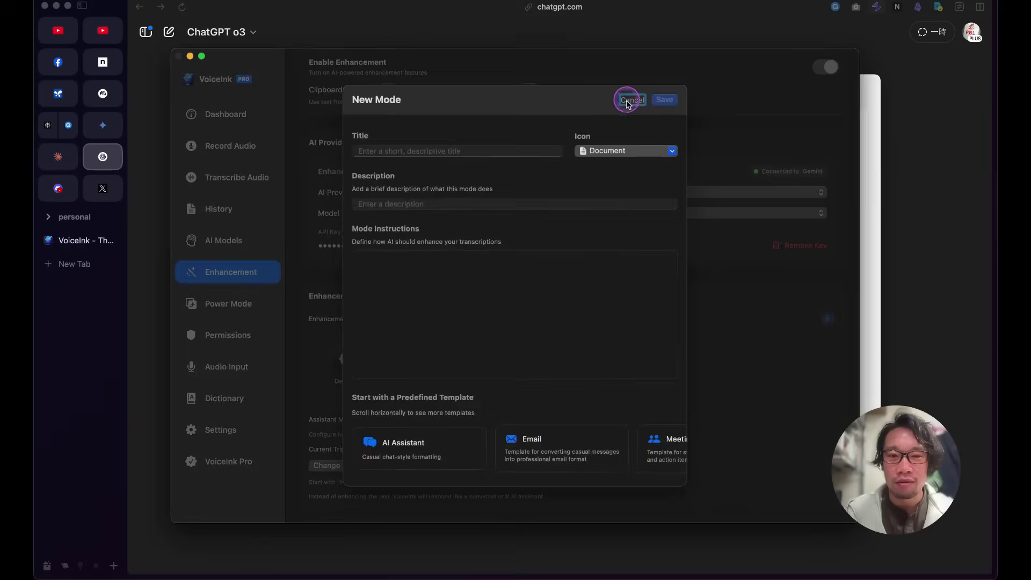
click(629, 100)
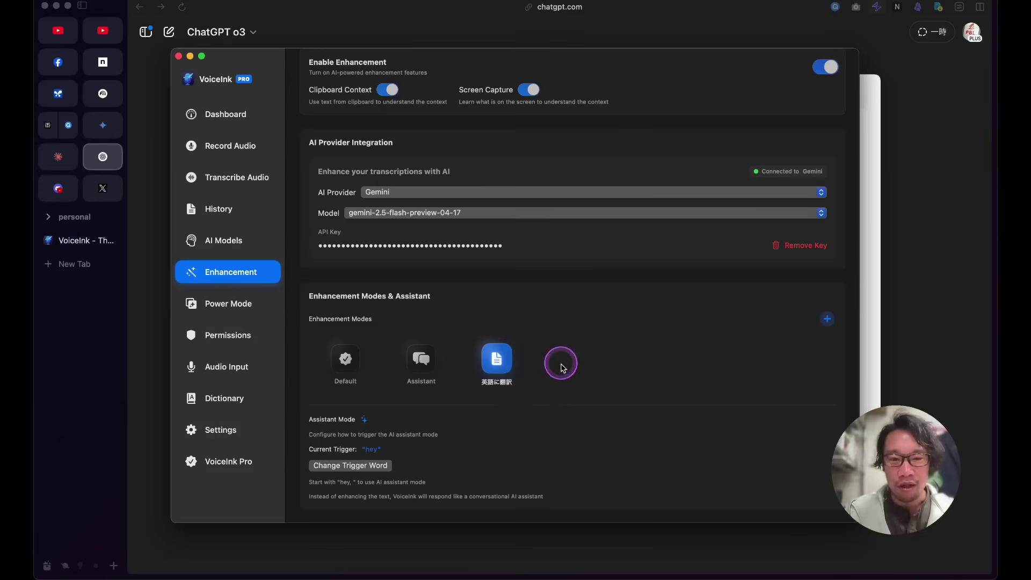
key(ctrl+alt+z)
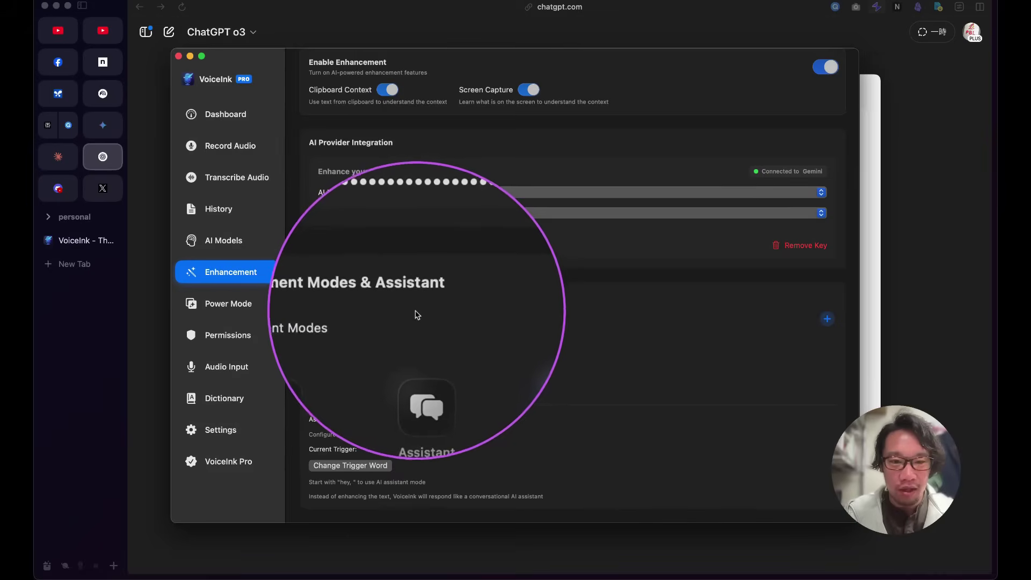
key(ctrl+alt+z)
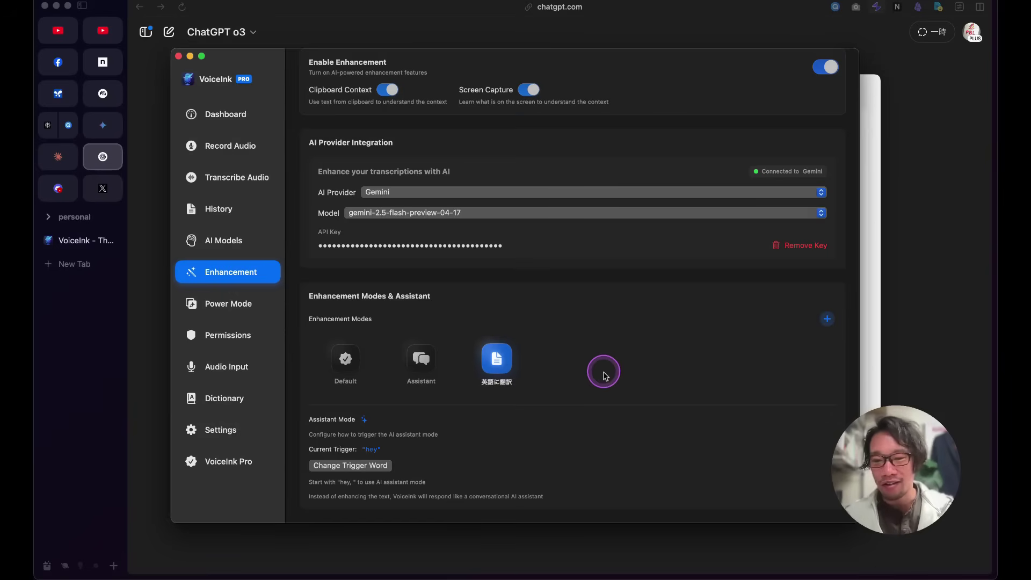
Step: Switch back to the あとで memo app and view the dictated parallel text
click(862, 253)
scroll(640, 268, up, 1)
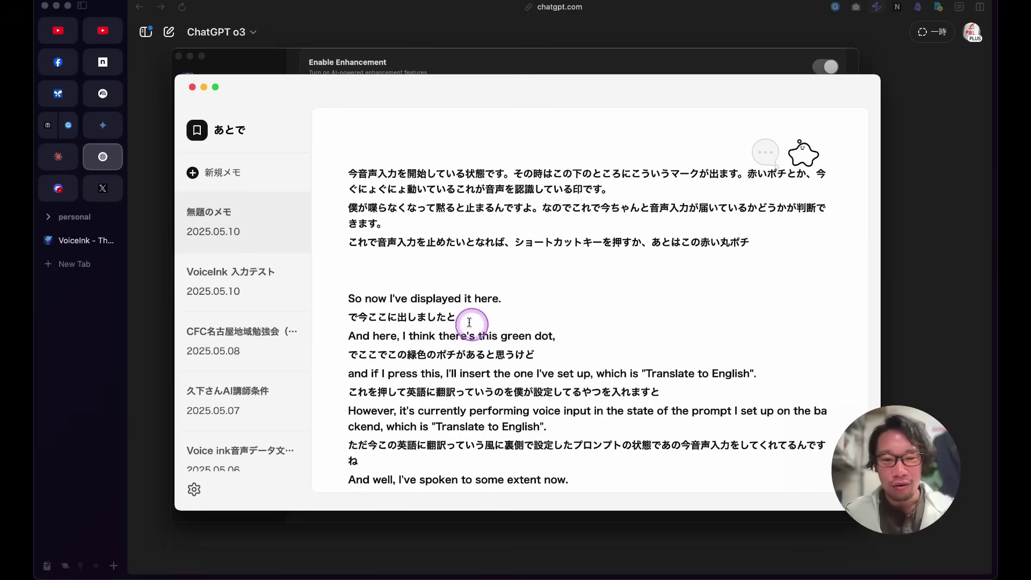
Step: Switch to VoiceInk and open the newest transcription in the history to read its original and enhanced text and view its recording
scroll(469, 322, down, 1)
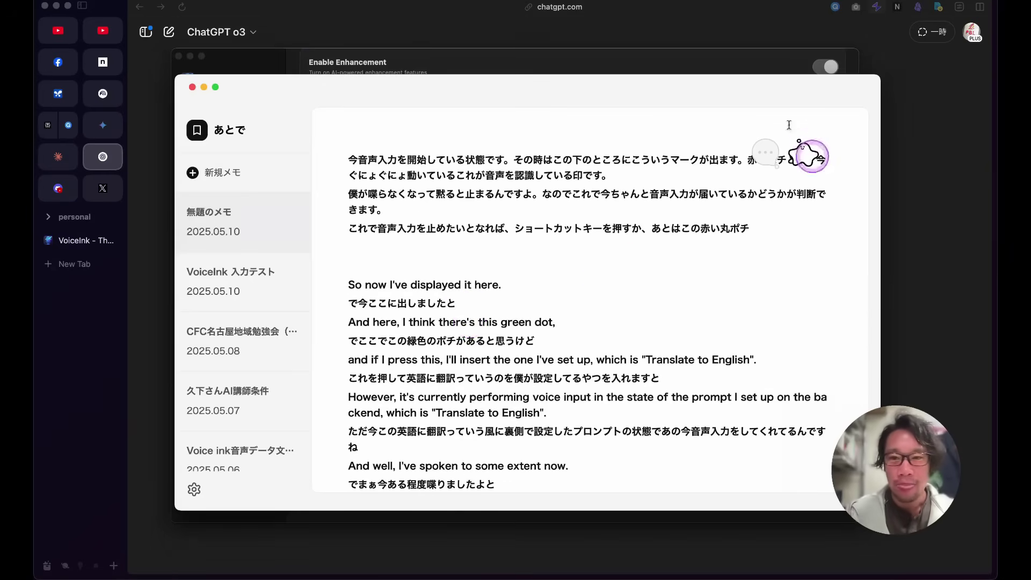
click(731, 62)
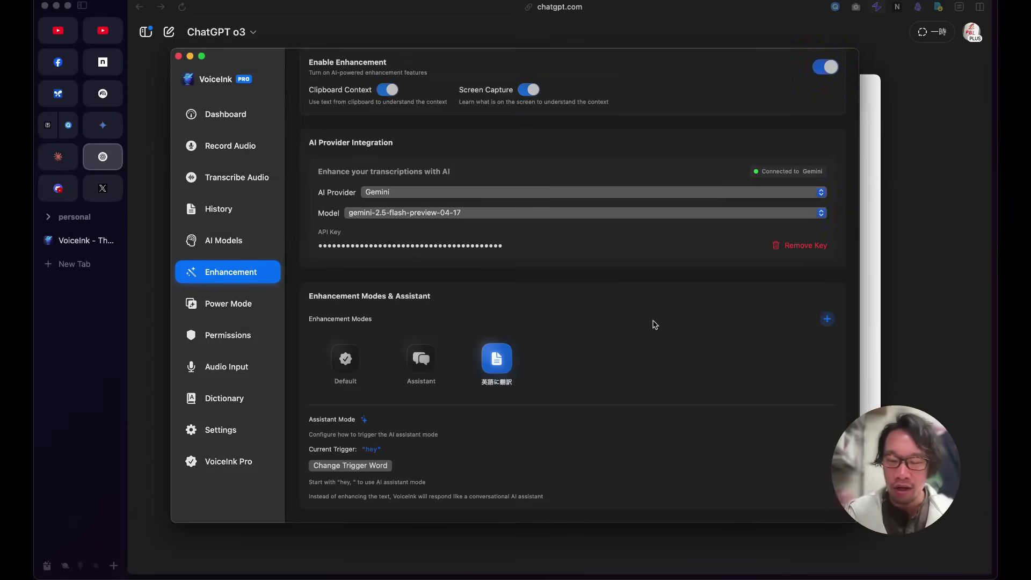
click(213, 207)
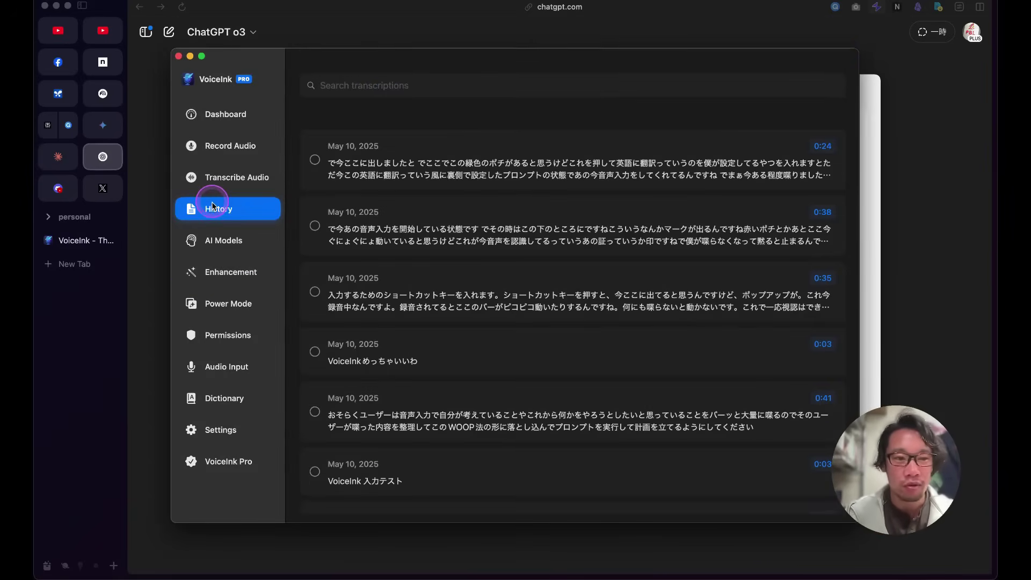
click(454, 168)
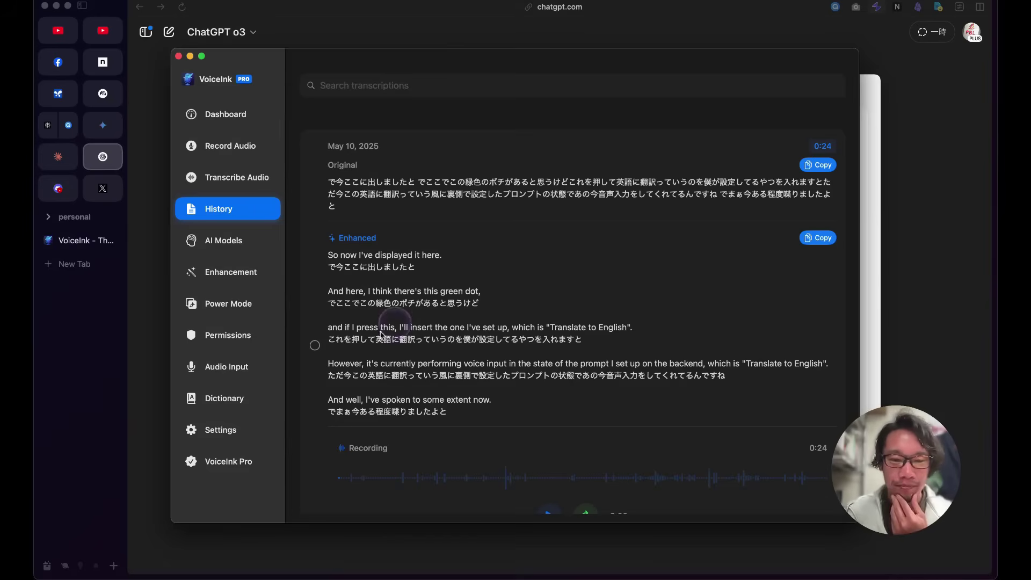
scroll(347, 354, down, 3)
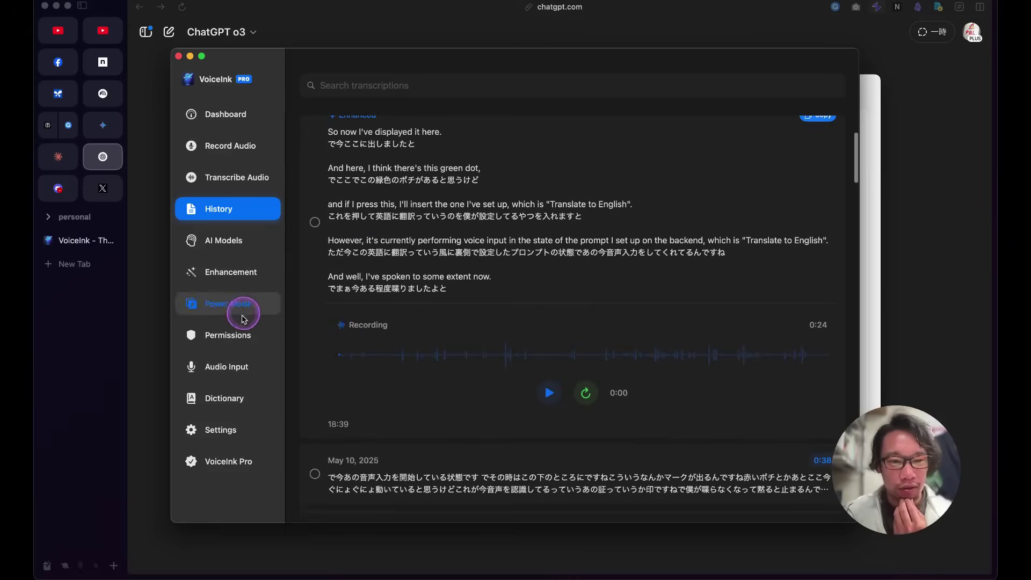
Step: Open the Enhancement settings, look over the modes and provider options, and turn off Enable Enhancement
click(230, 273)
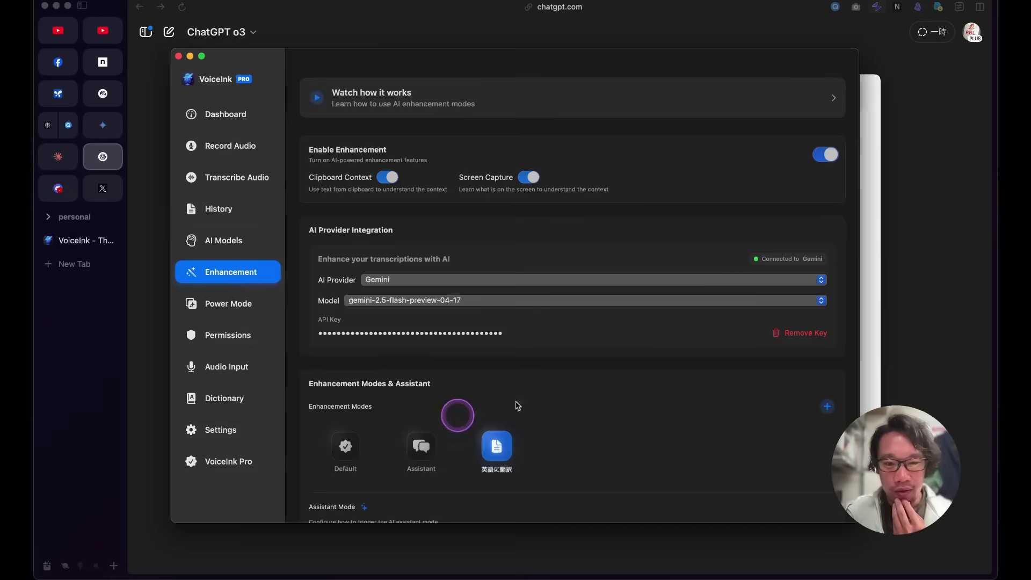
scroll(516, 408, down, 3)
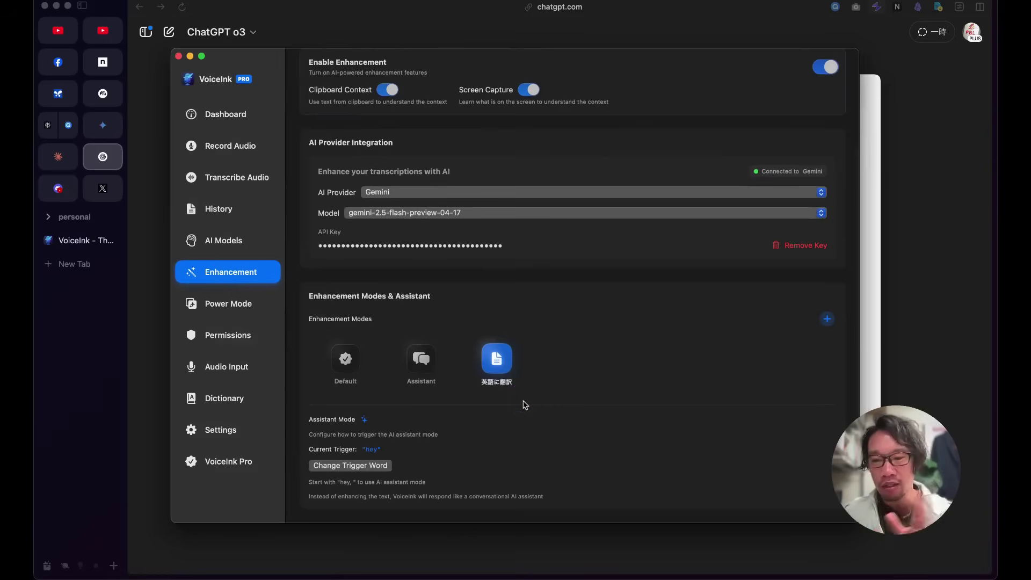
scroll(538, 397, up, 3)
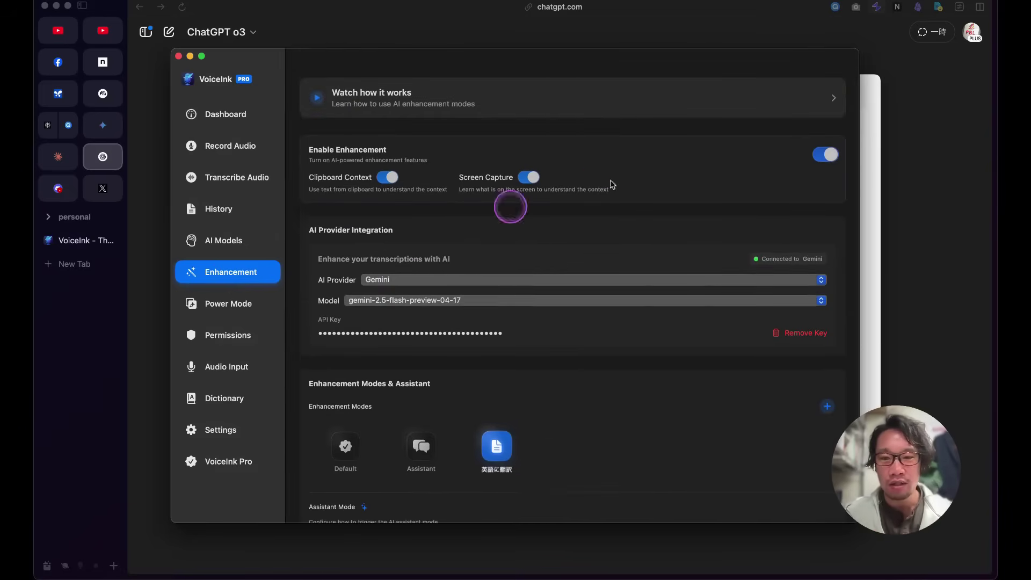
click(825, 157)
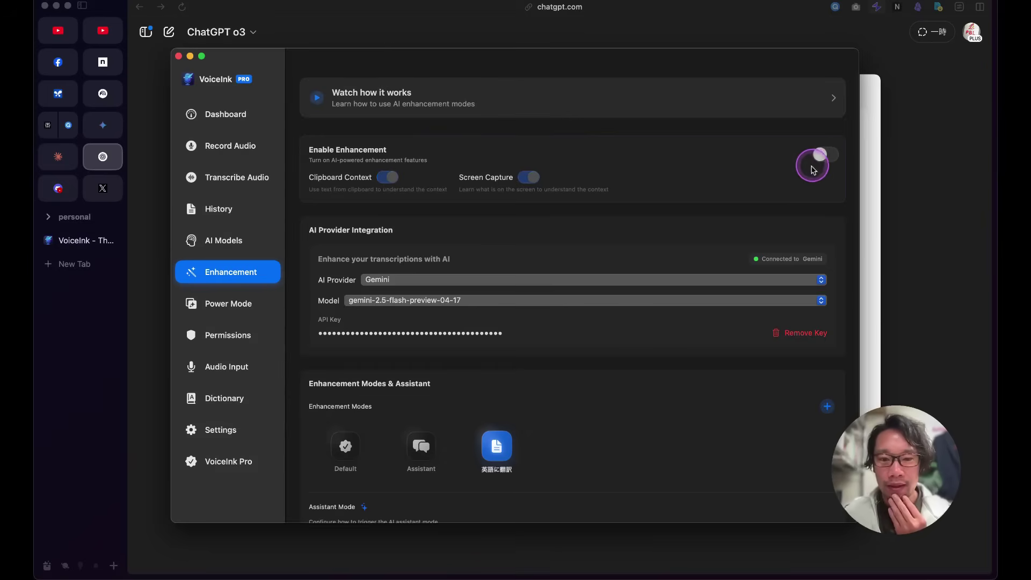
scroll(514, 484, down, 3)
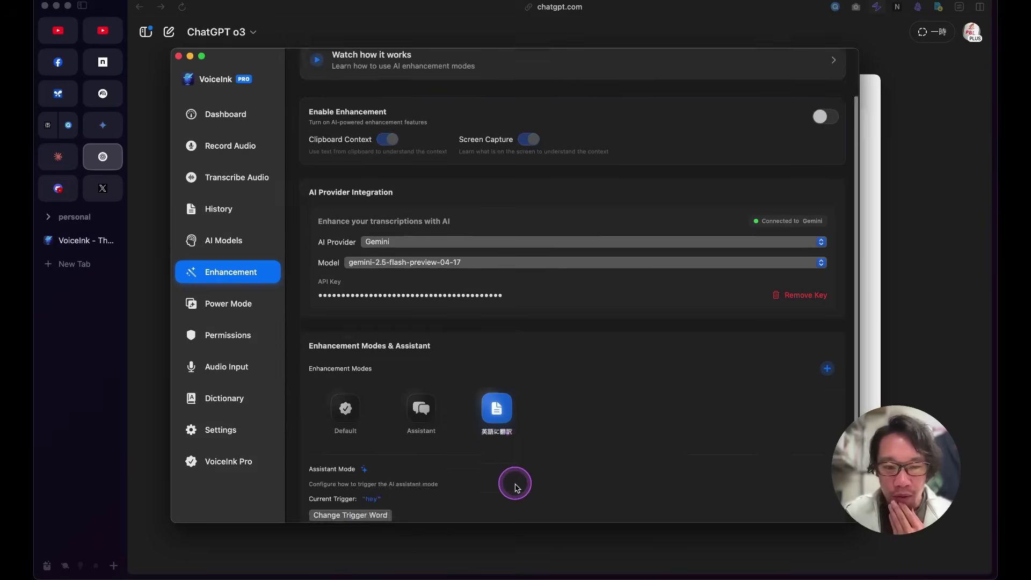
scroll(662, 360, up, 3)
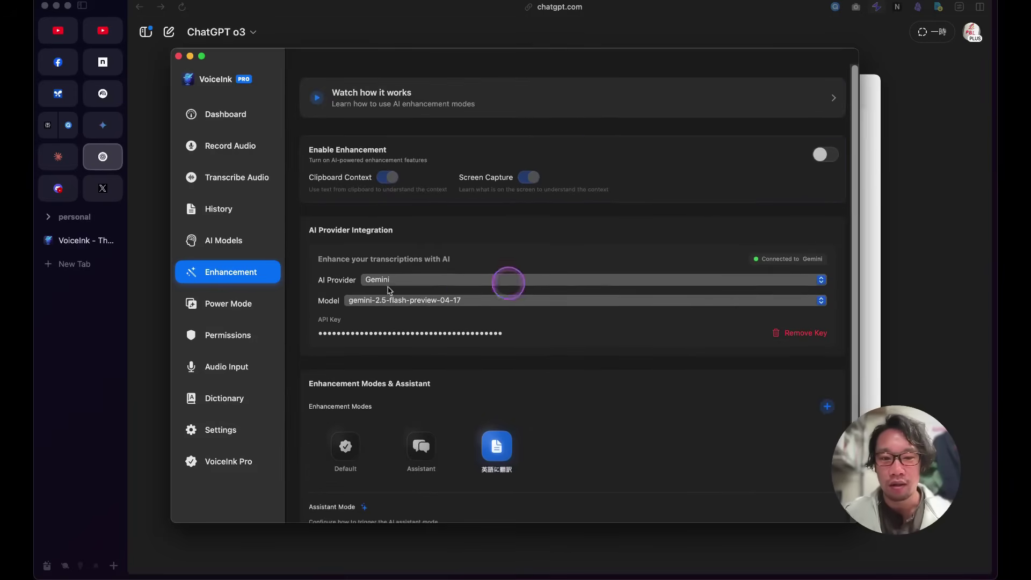
Step: Switch to the あとで memo, start a new paragraph below the parallel text, and dictate Japanese there using the 英語に翻訳 mode
click(869, 209)
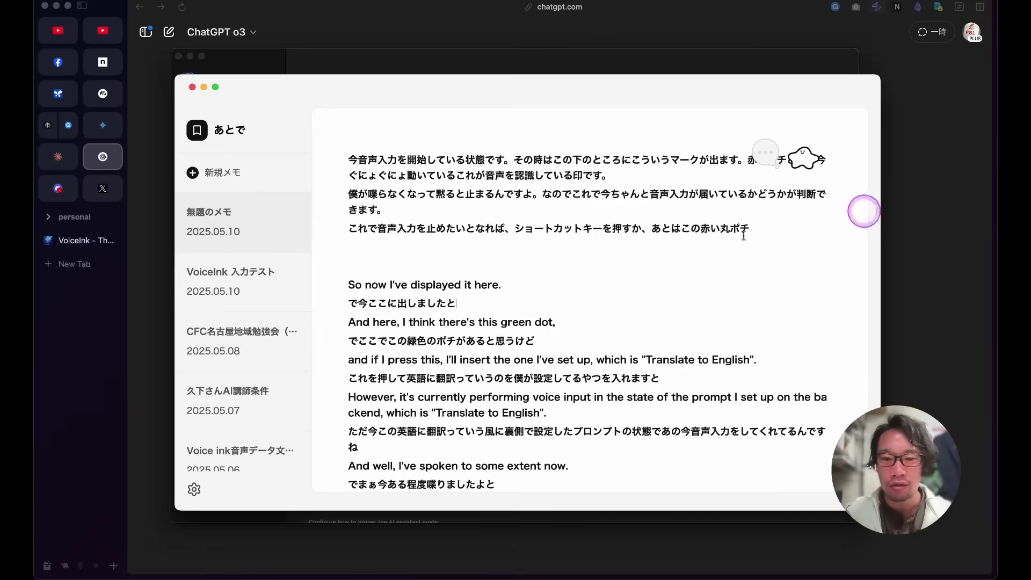
click(545, 486)
key(Return)
key(Return)
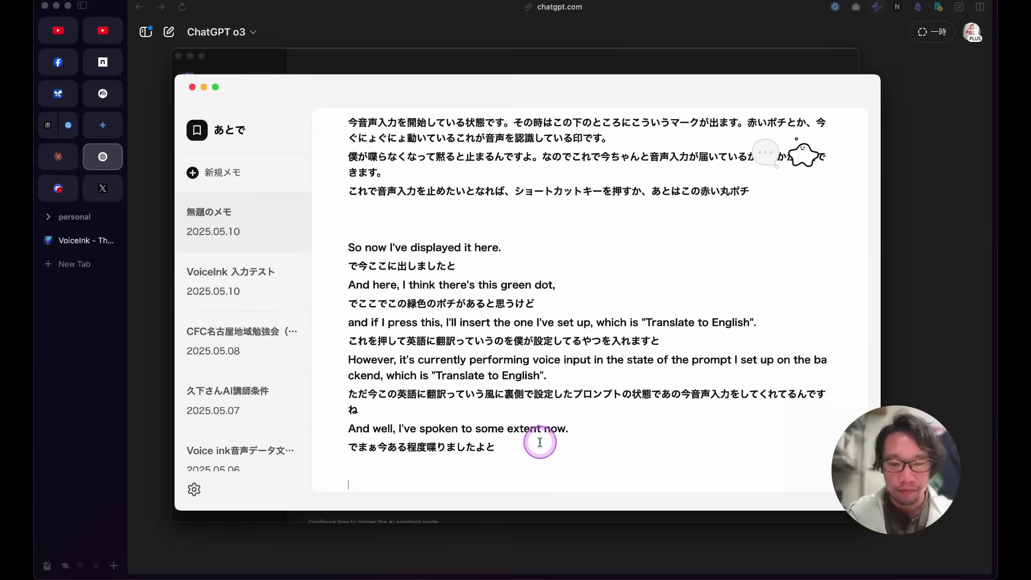
key(super)
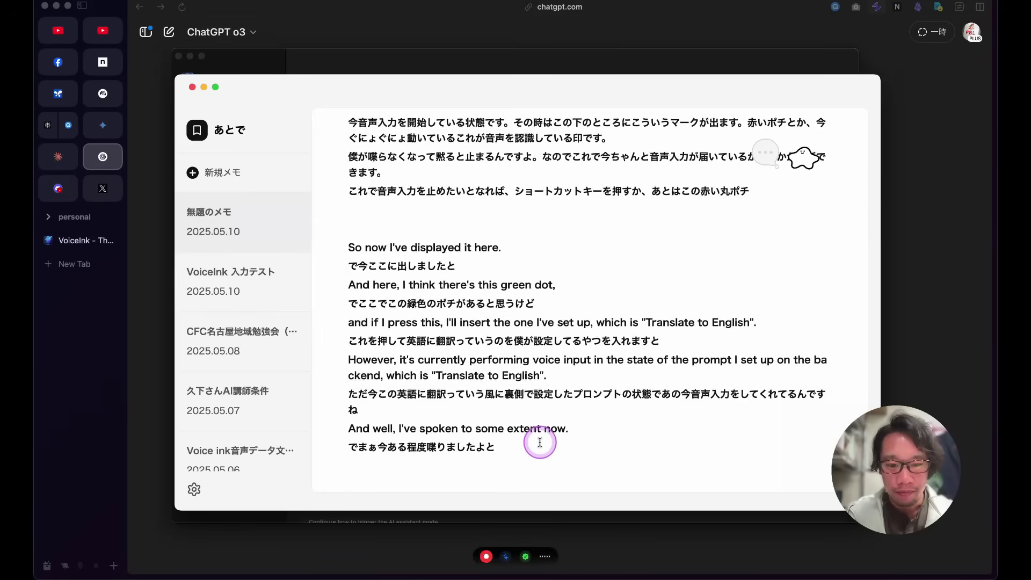
click(526, 557)
click(608, 458)
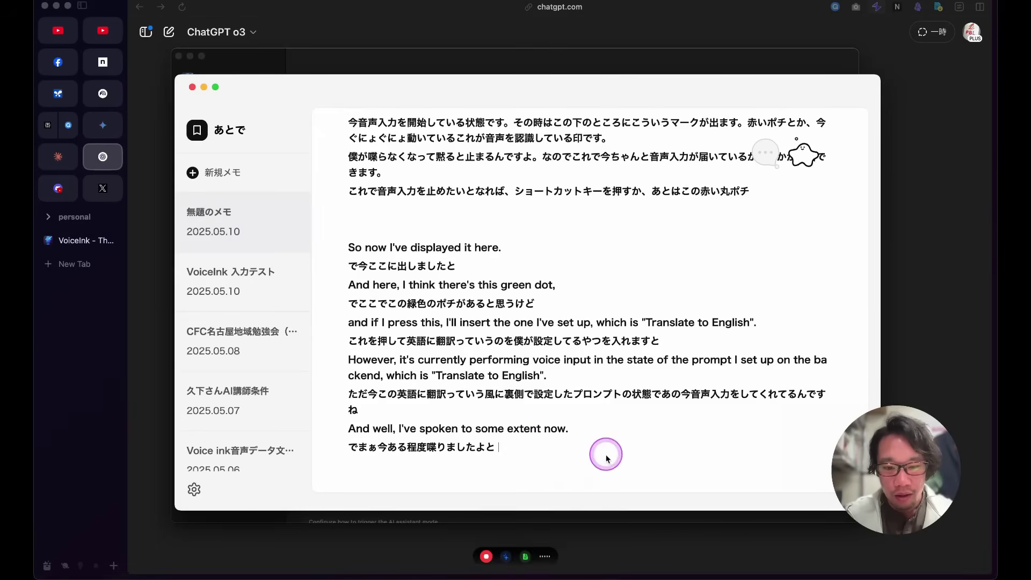
click(554, 477)
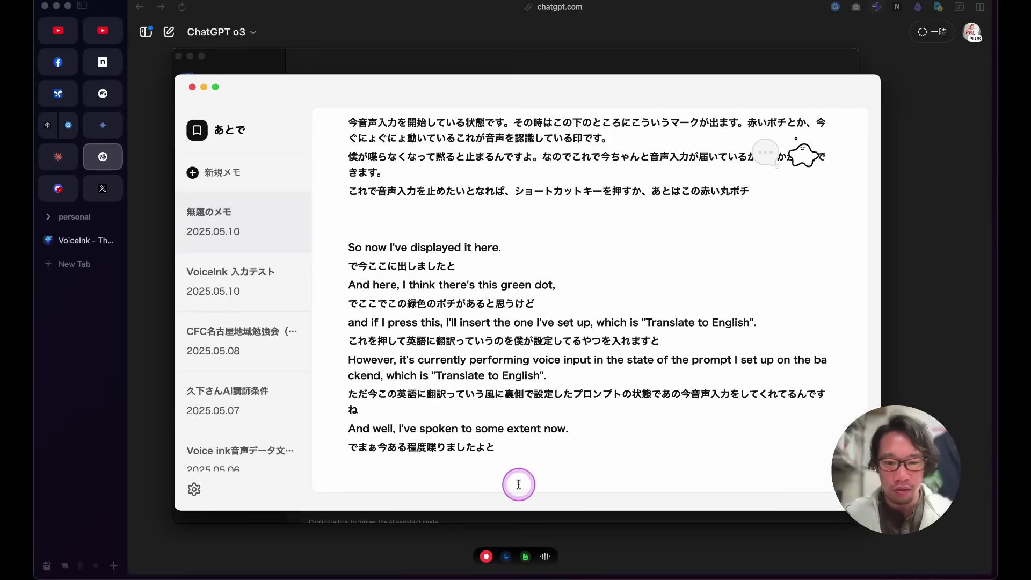
key(super)
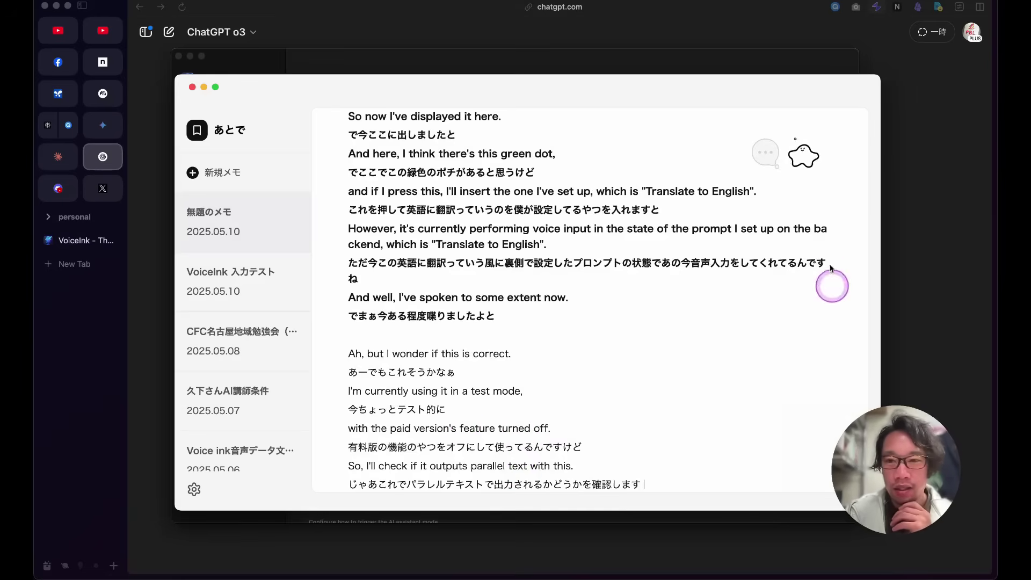
Step: Switch to VoiceInk and open the latest dictation in the history to compare its original and enhanced text
click(779, 63)
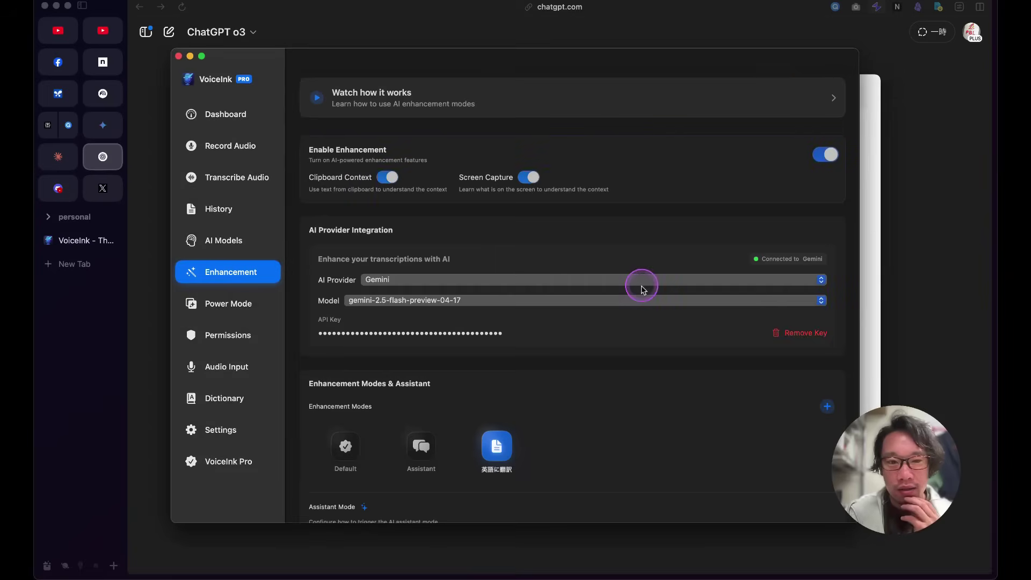
click(218, 209)
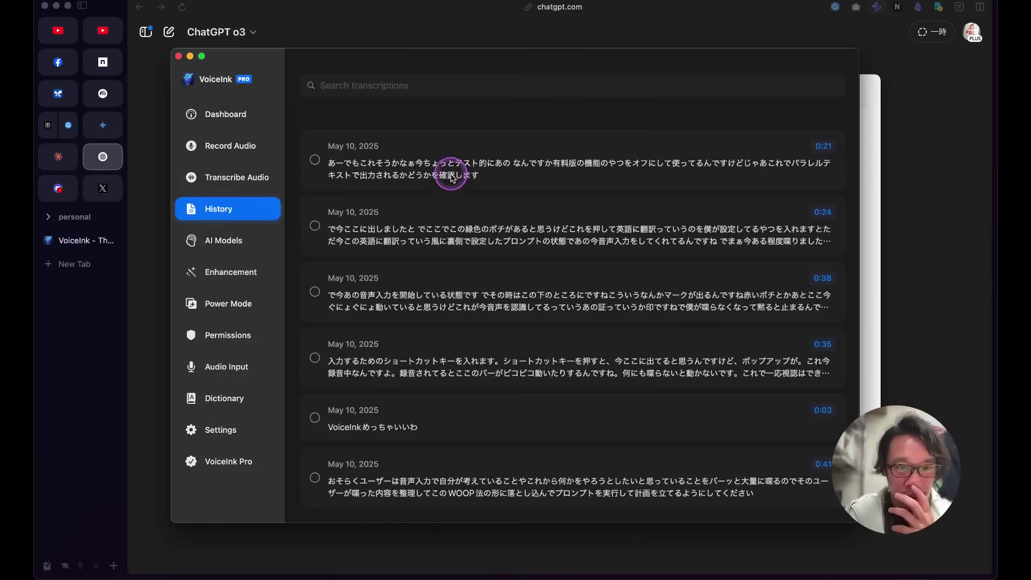
click(451, 178)
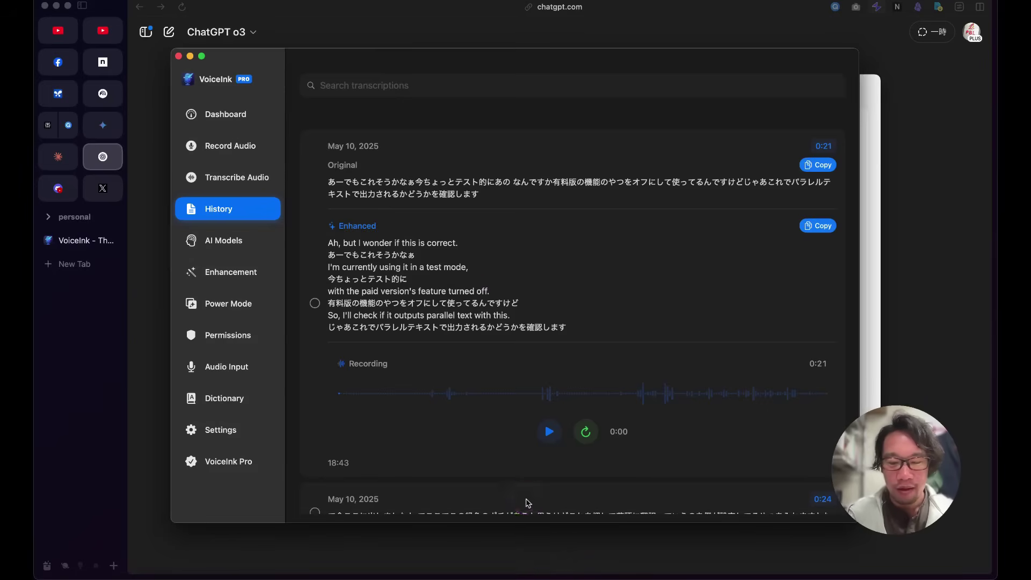
Step: Dictate a short Japanese explanation with enhancement turned off and compare its history entry with the preceding enhanced one
key(alt)
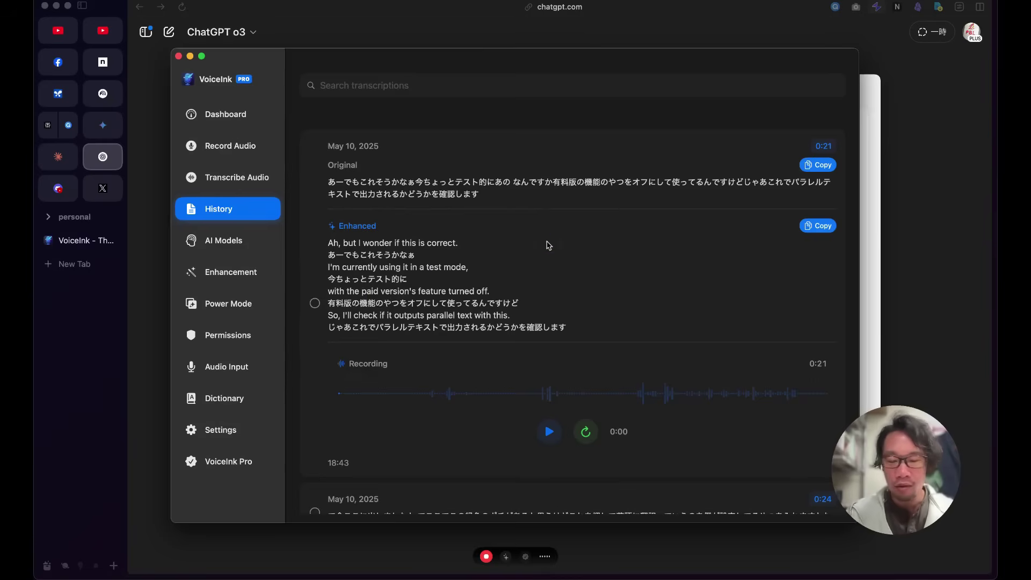
key(super)
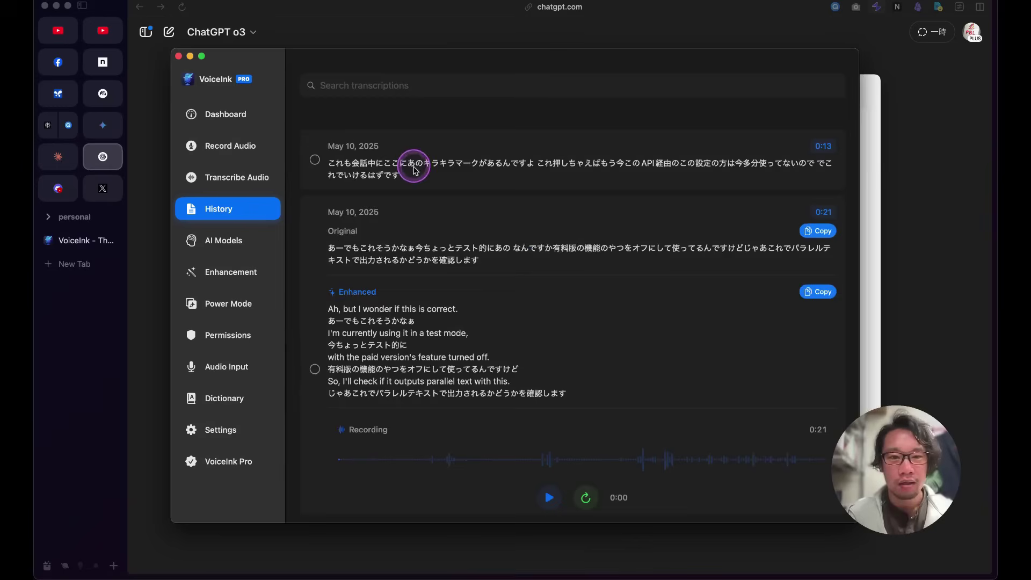
click(414, 168)
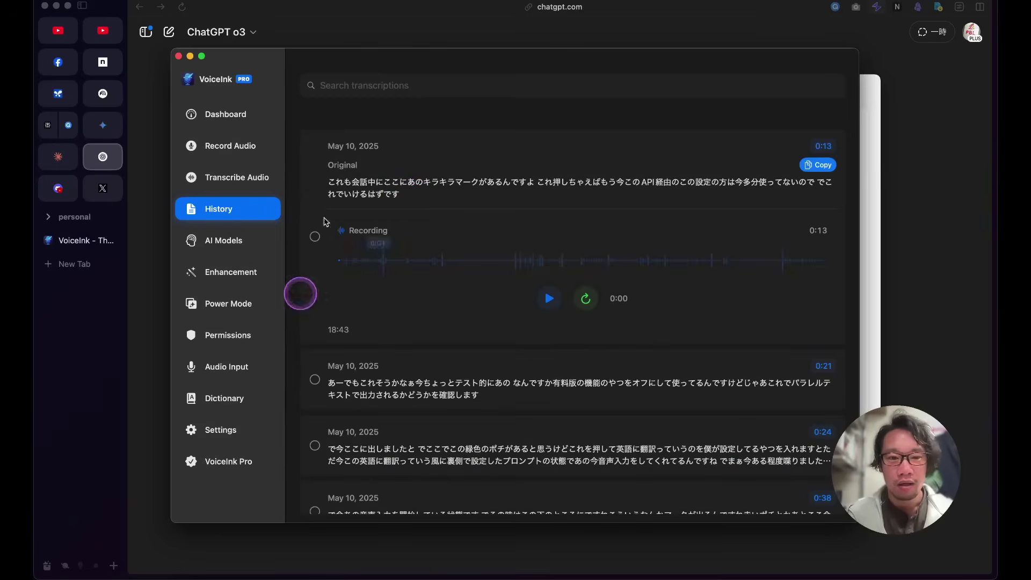
click(383, 379)
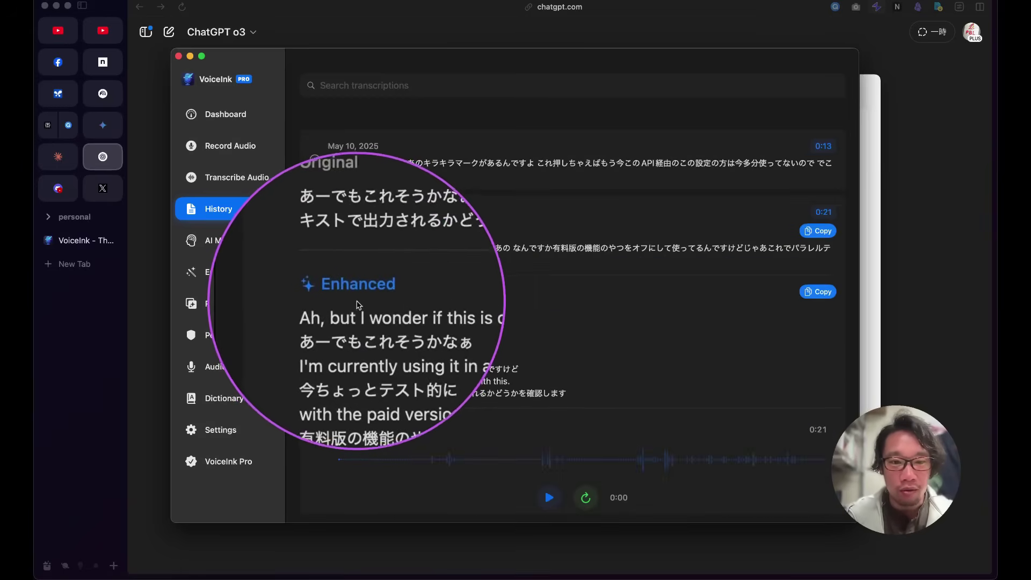
click(362, 157)
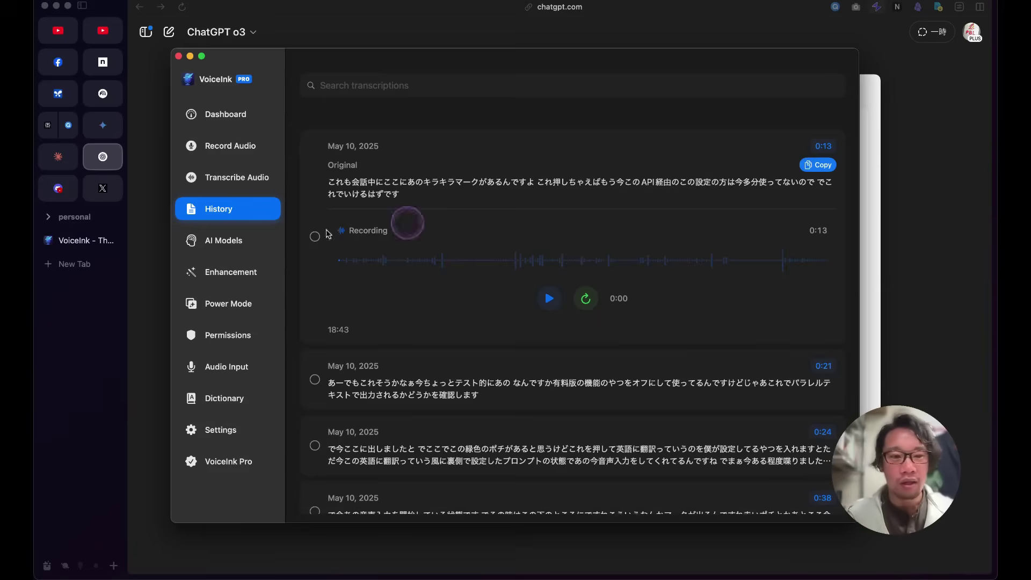
Step: Turn Enable Enhancement back on in the Enhancement settings and look over the provider and mode options
click(237, 270)
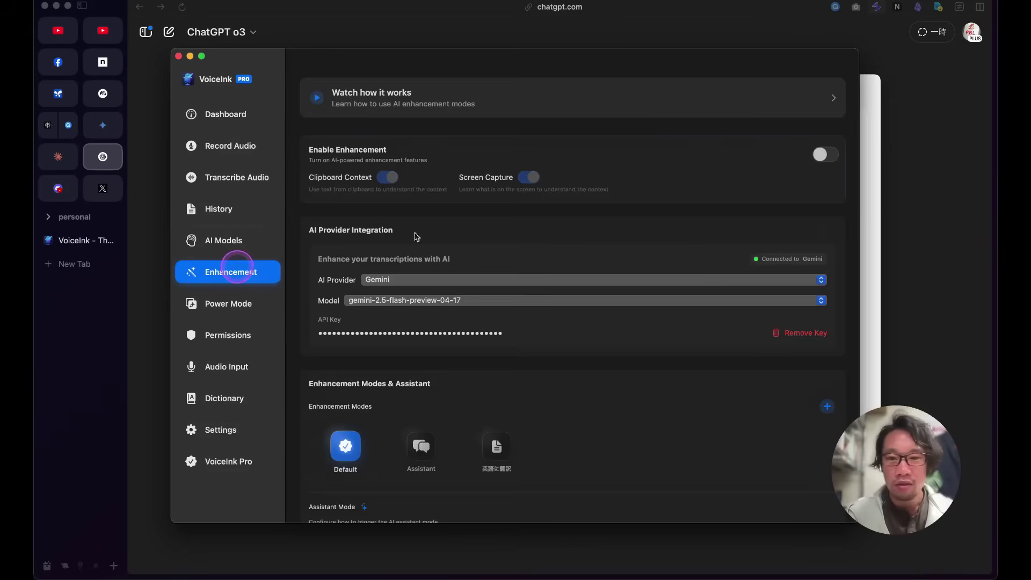
click(826, 155)
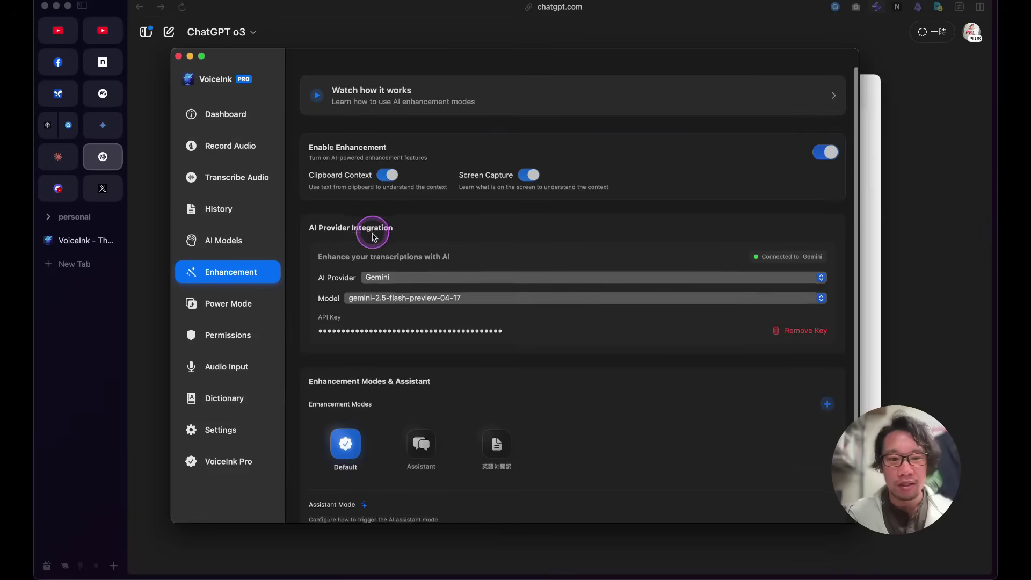
scroll(374, 237, down, 3)
scroll(374, 236, up, 4)
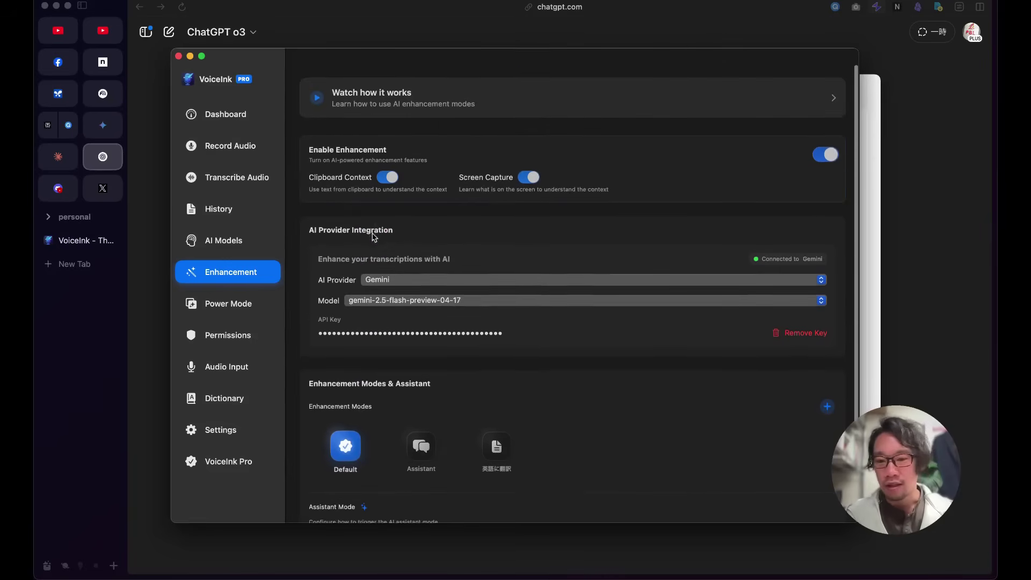
Step: Return to the memo briefly, switch to the VoiceInk website in the browser, and look over its home page
click(866, 157)
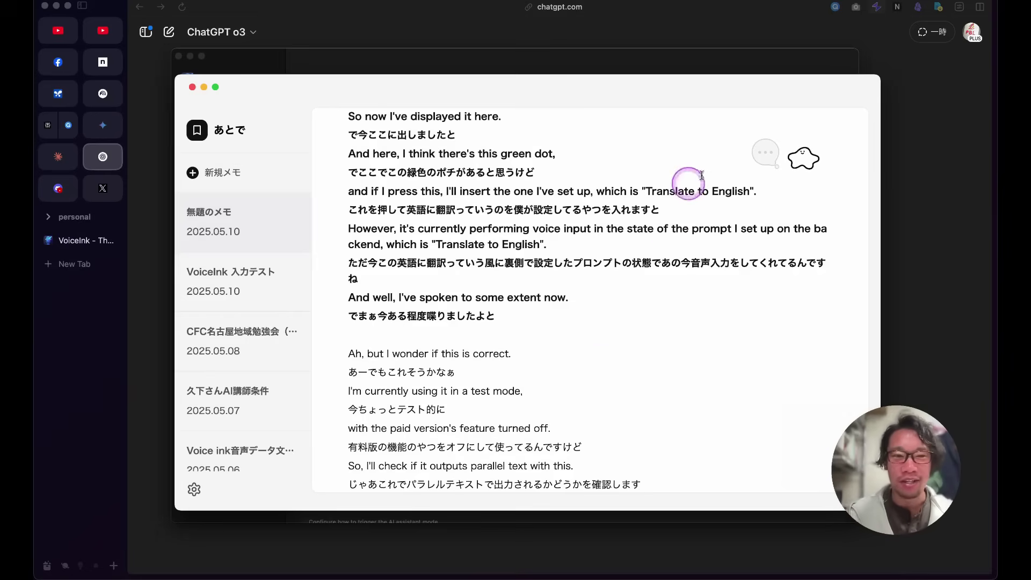
click(89, 241)
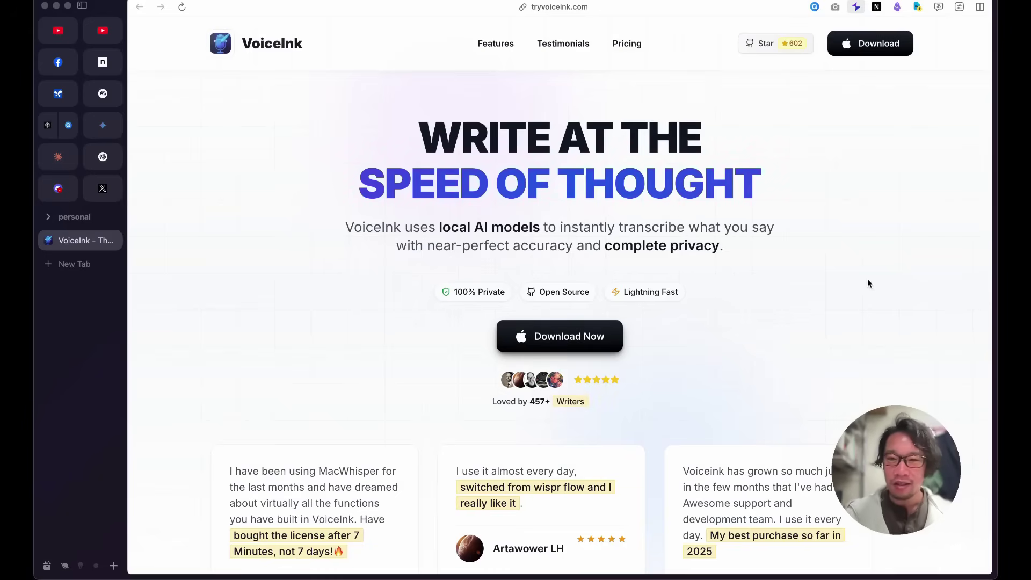
scroll(869, 283, down, 2)
scroll(869, 284, down, 10)
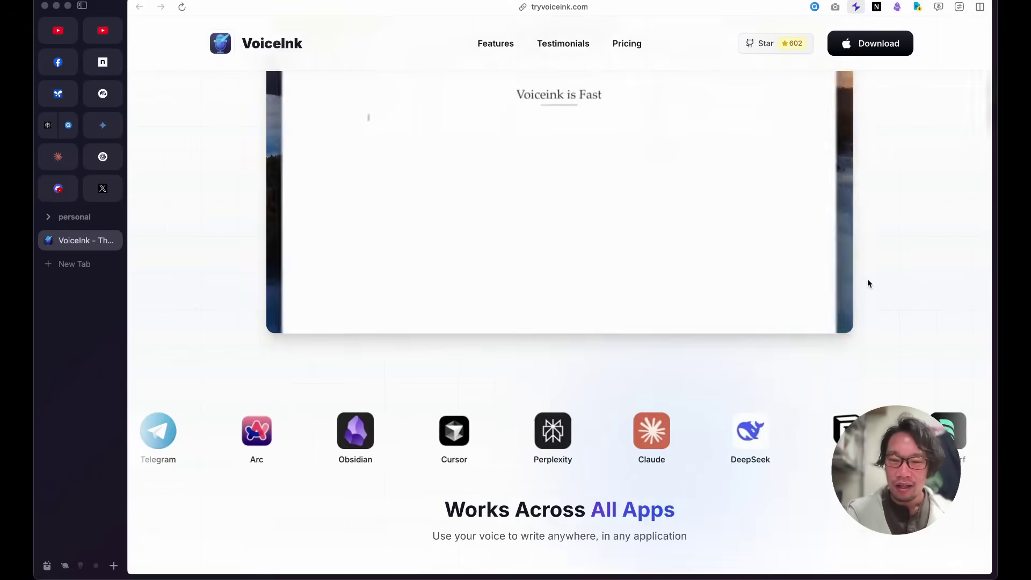
scroll(869, 283, up, 12)
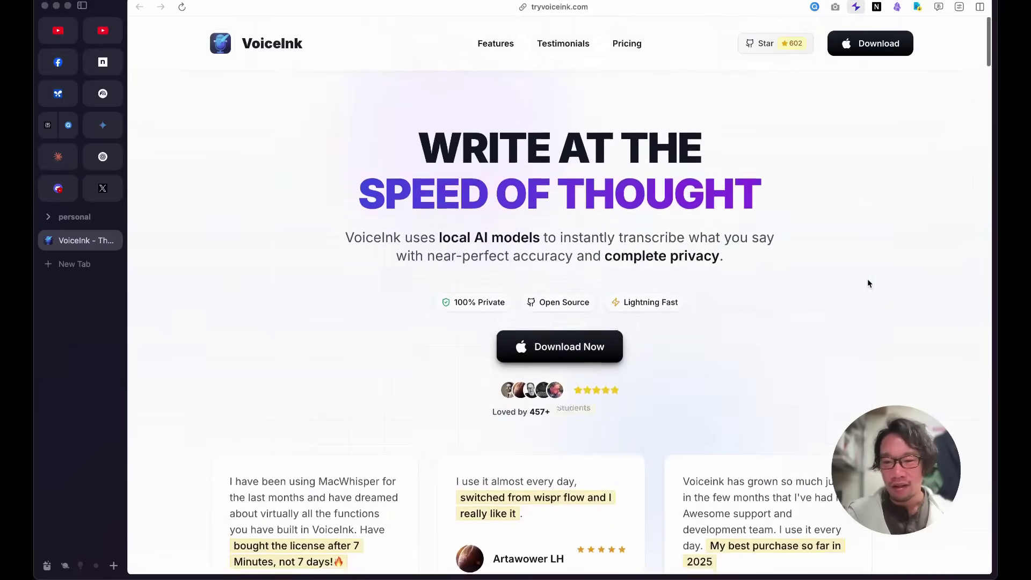